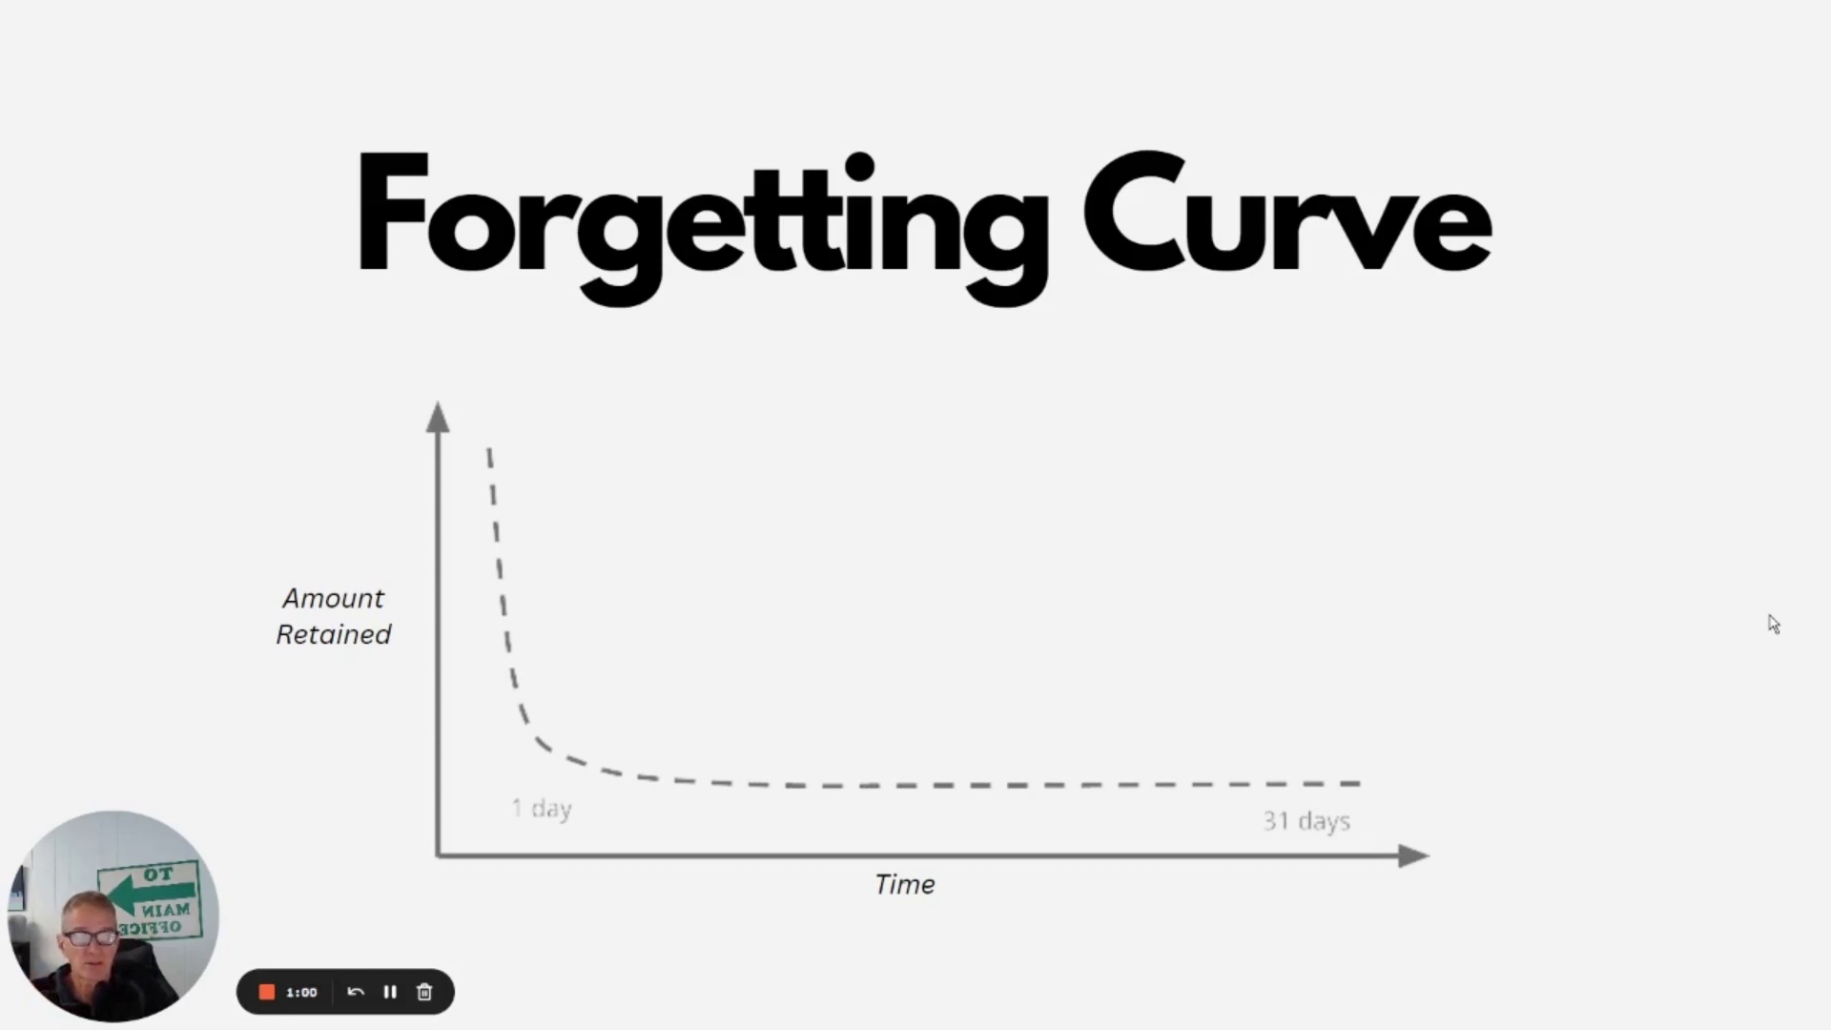
- Advance the slideshow from the Forgetting Curve slide to the Spacing Effect slide
{"action": "key", "text": "Right"}
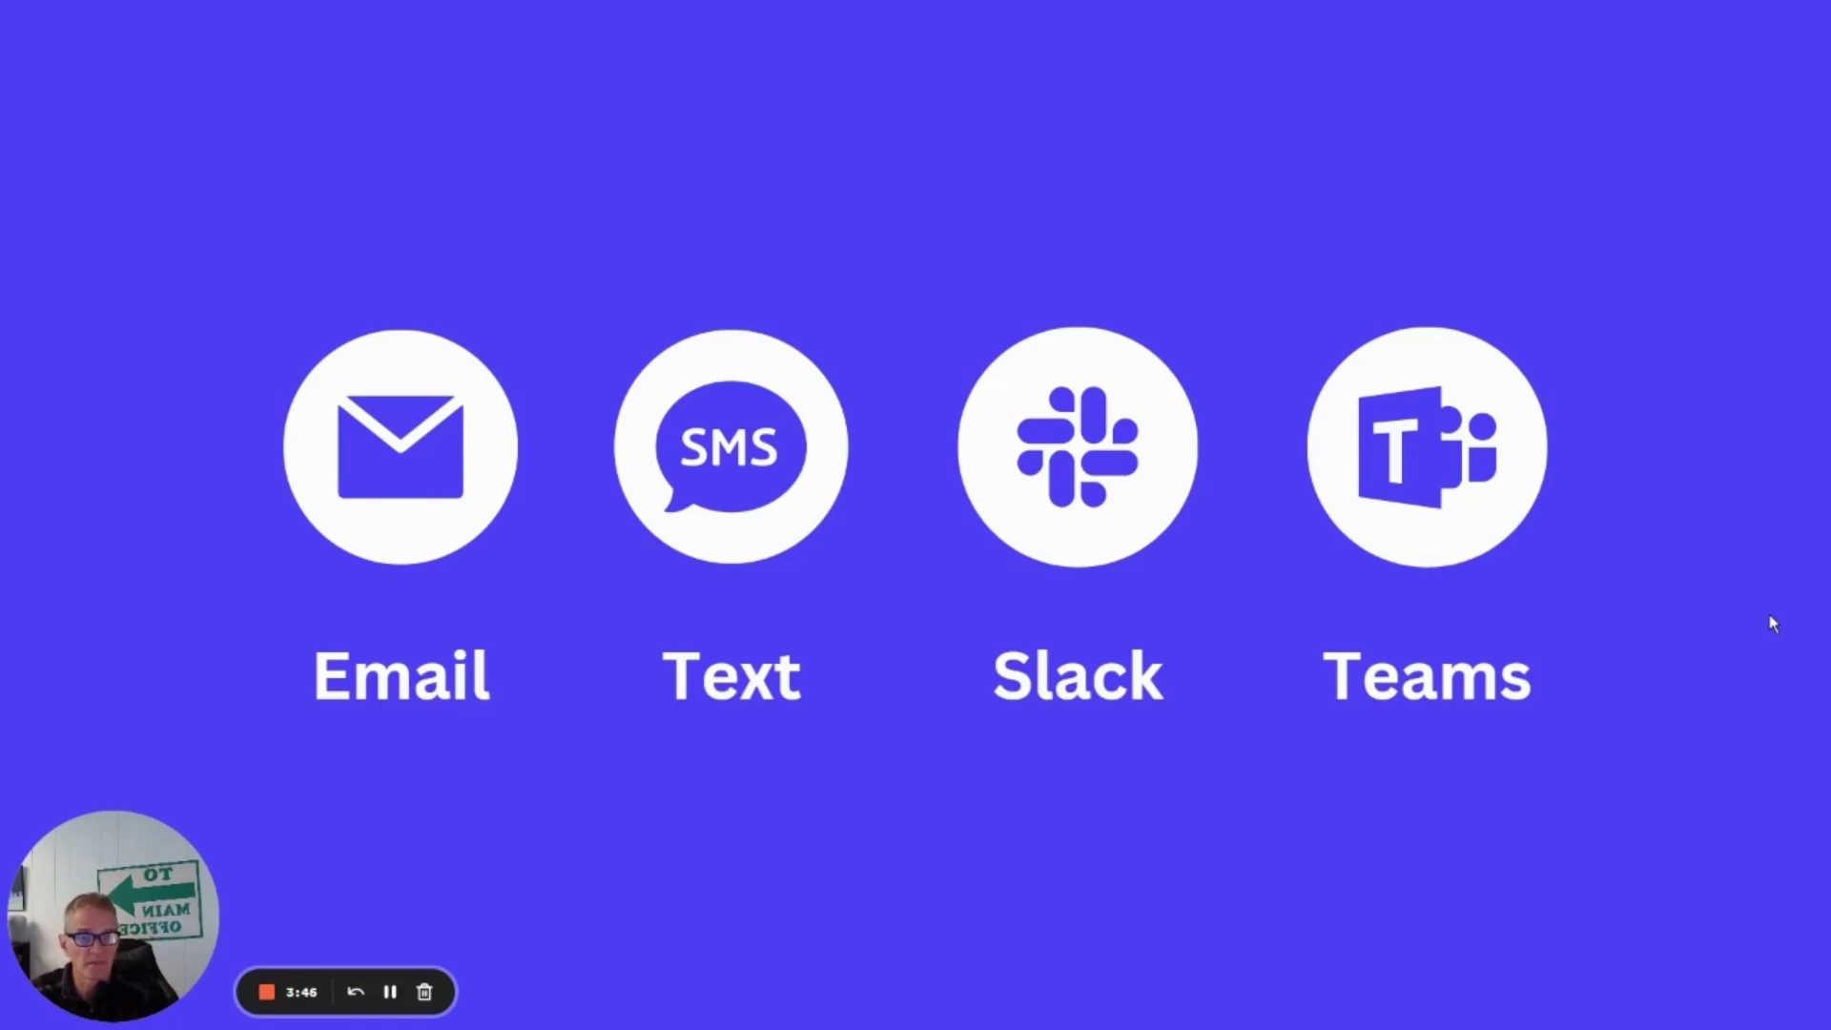
- Switch to 7Taps, go to the Learning paths page and begin a new learning path
{"action": "key", "text": "alt+Tab"}
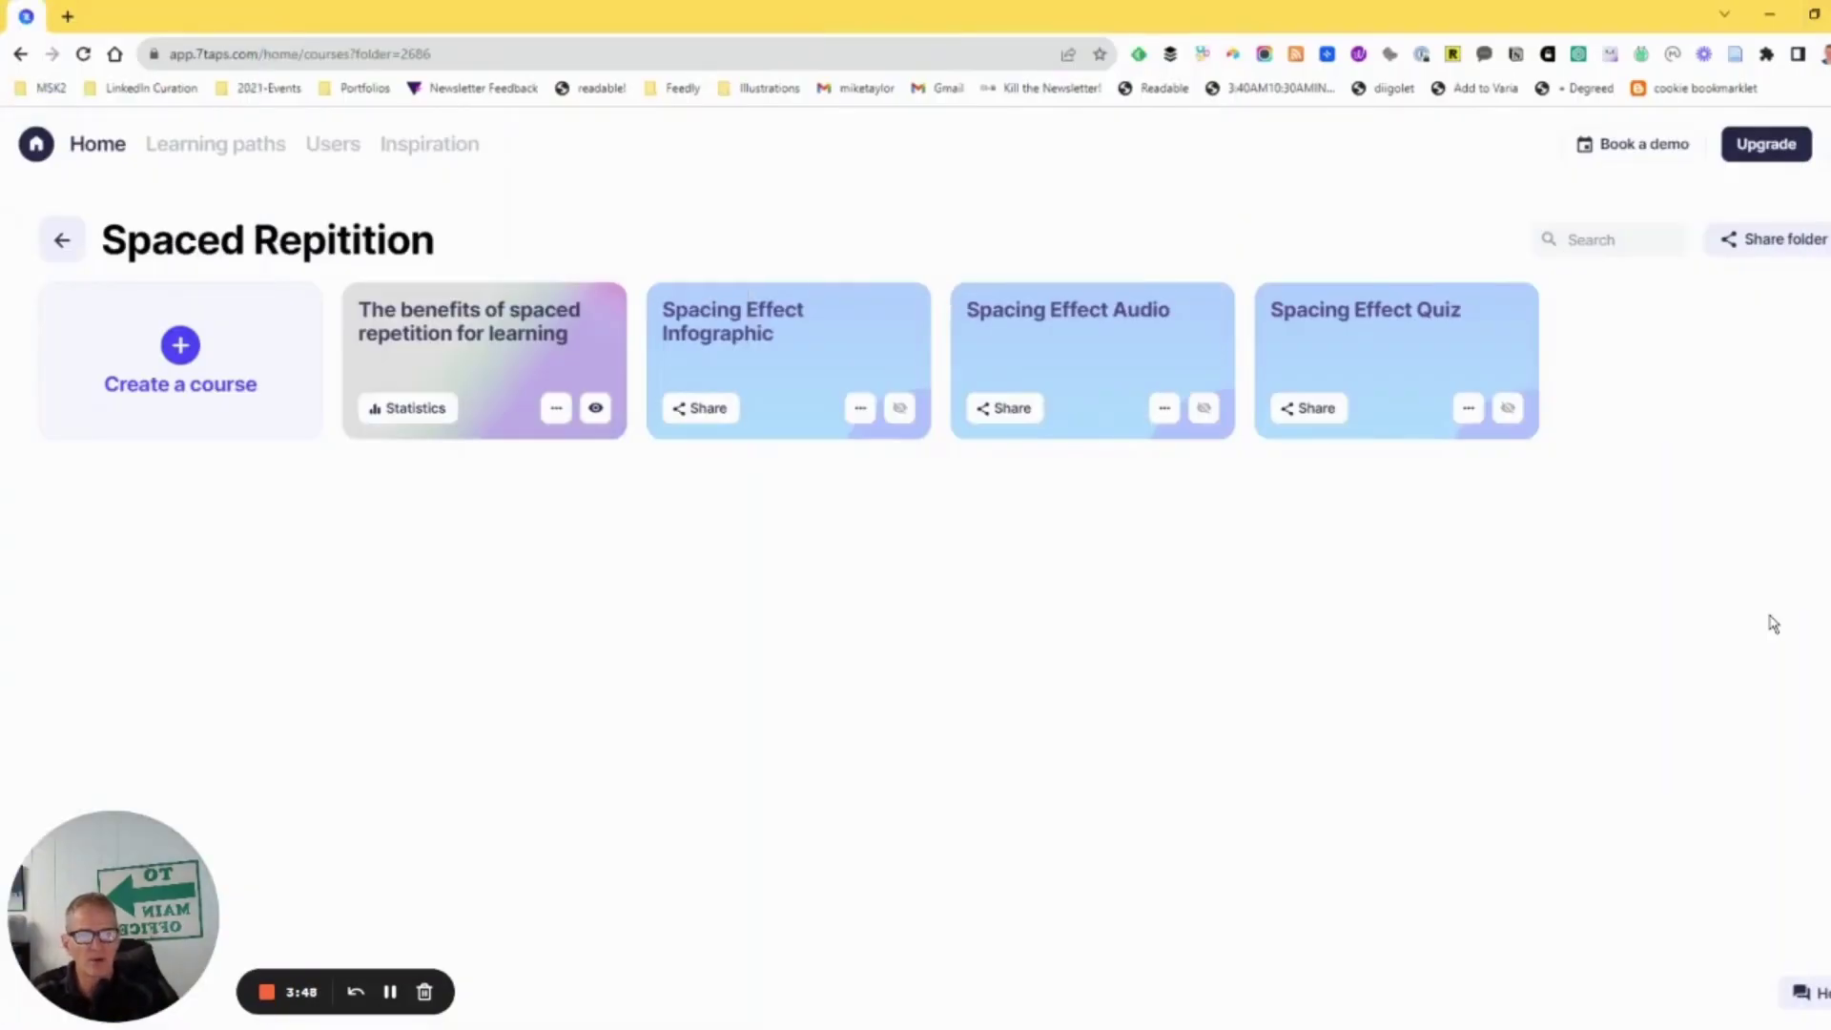
{"action": "left_click", "coordinate": [1742, 625]}
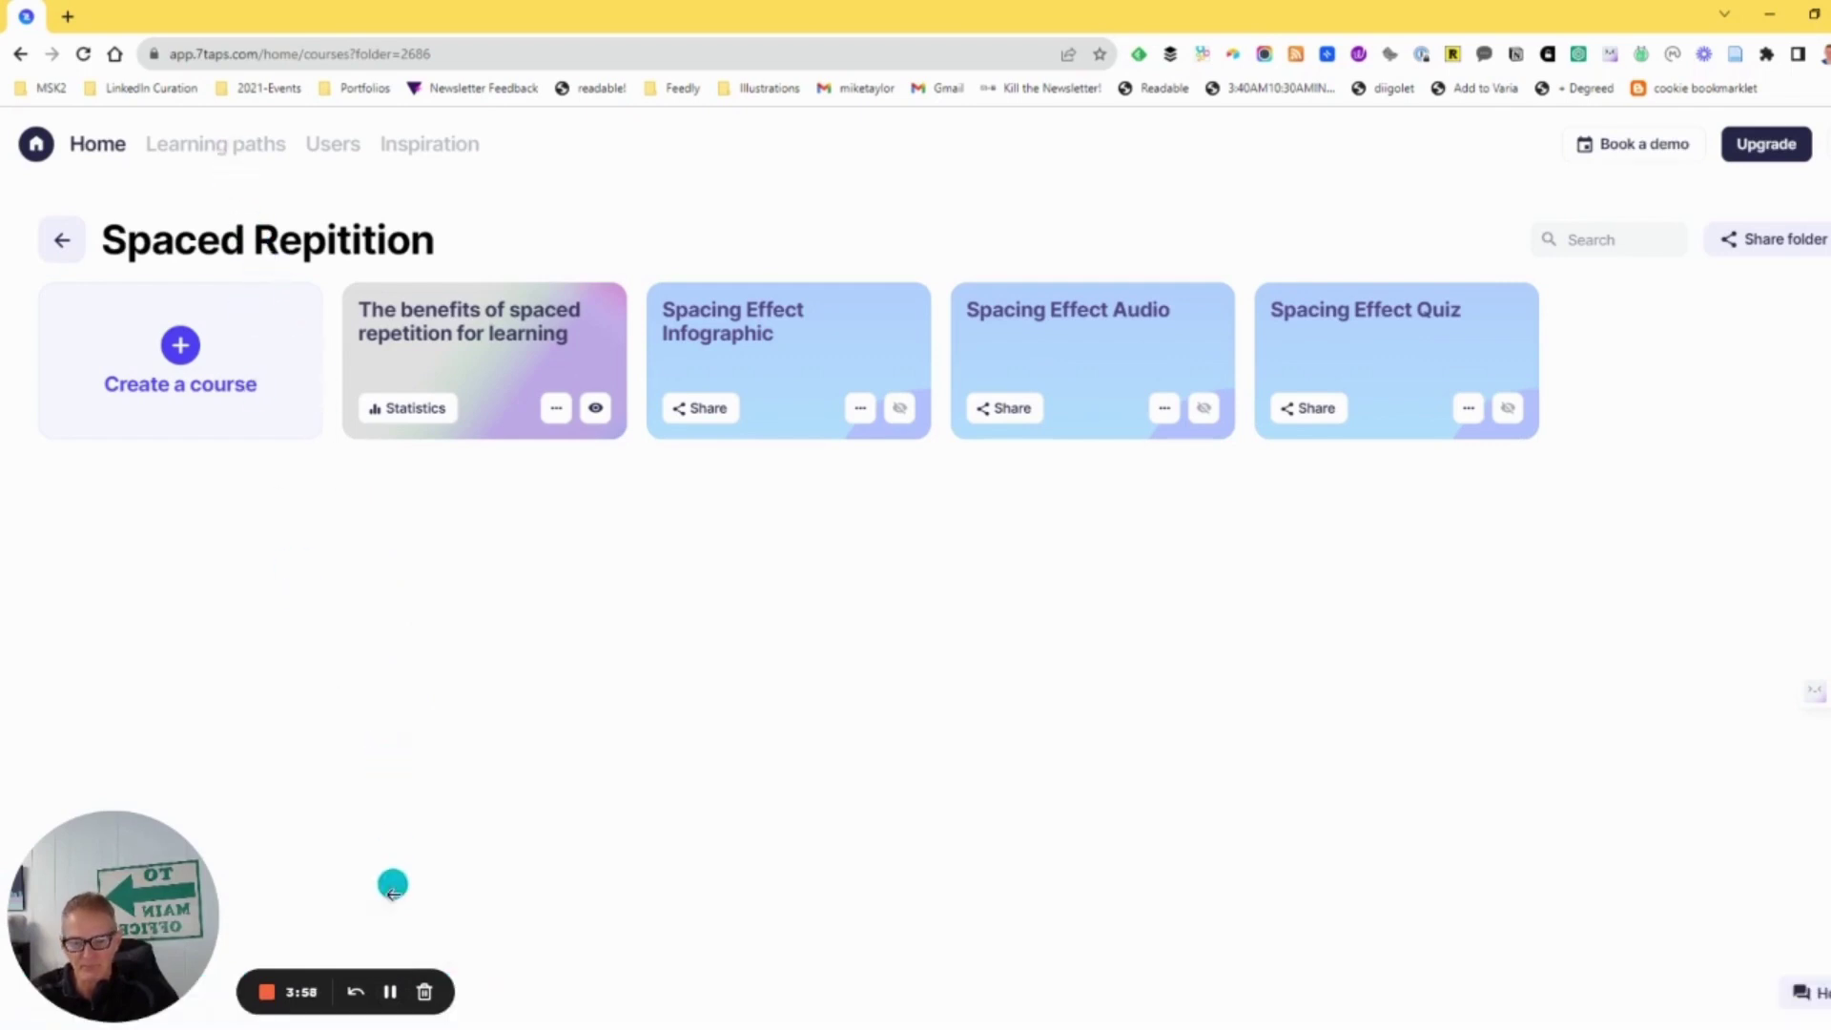
{"action": "left_click", "coordinate": [390, 992]}
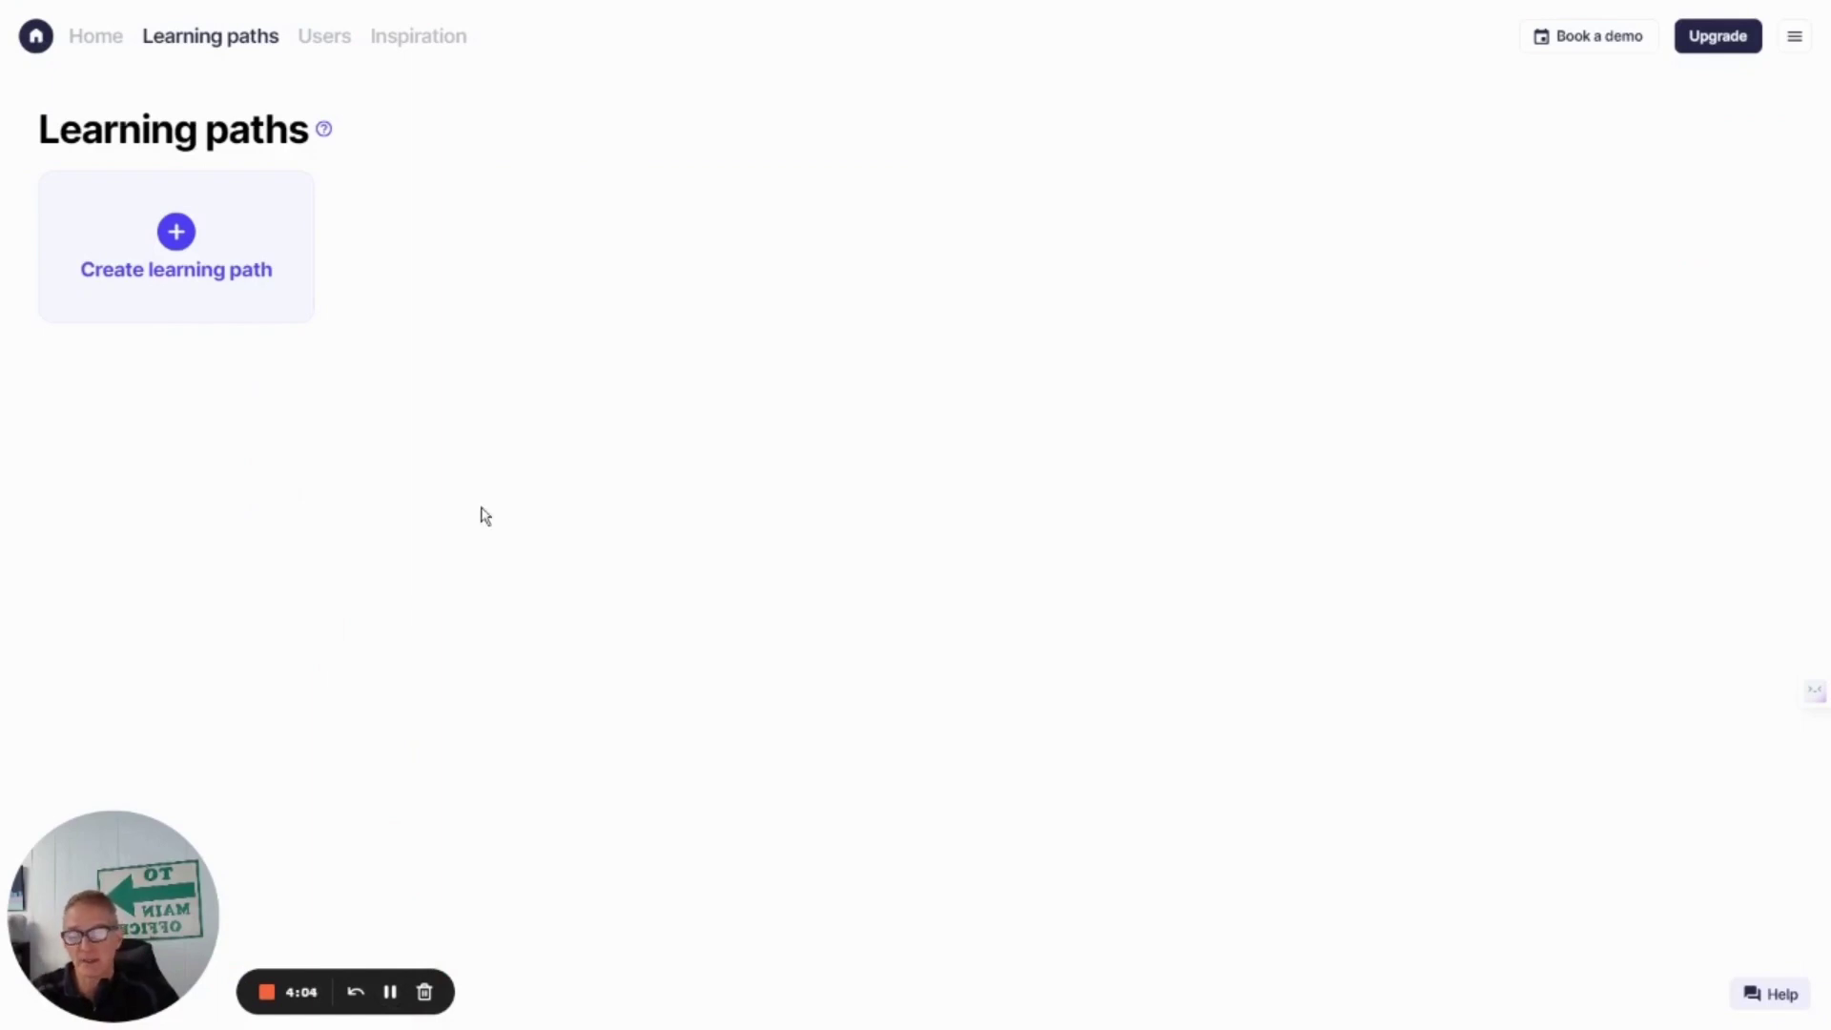
{"action": "left_click", "coordinate": [179, 238]}
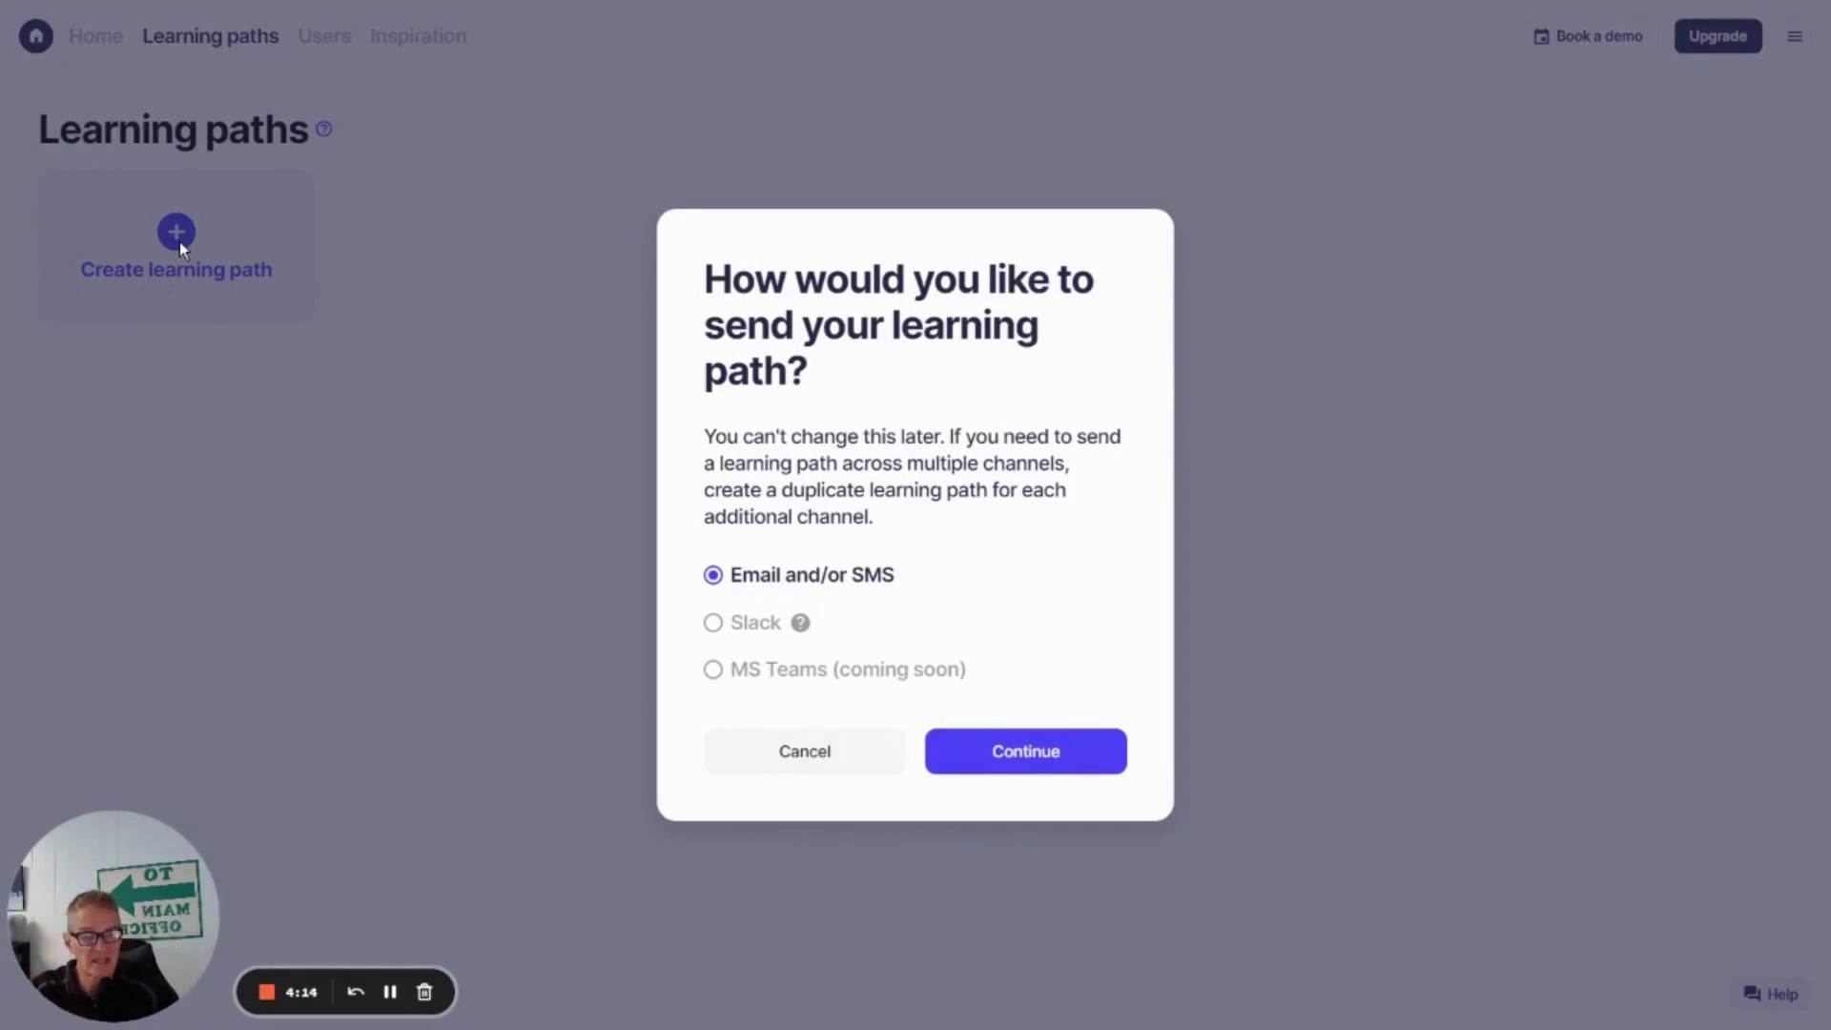
- Keep 'Email and/or SMS' delivery and continue to the Curriculum step
{"action": "left_click", "coordinate": [1021, 758]}
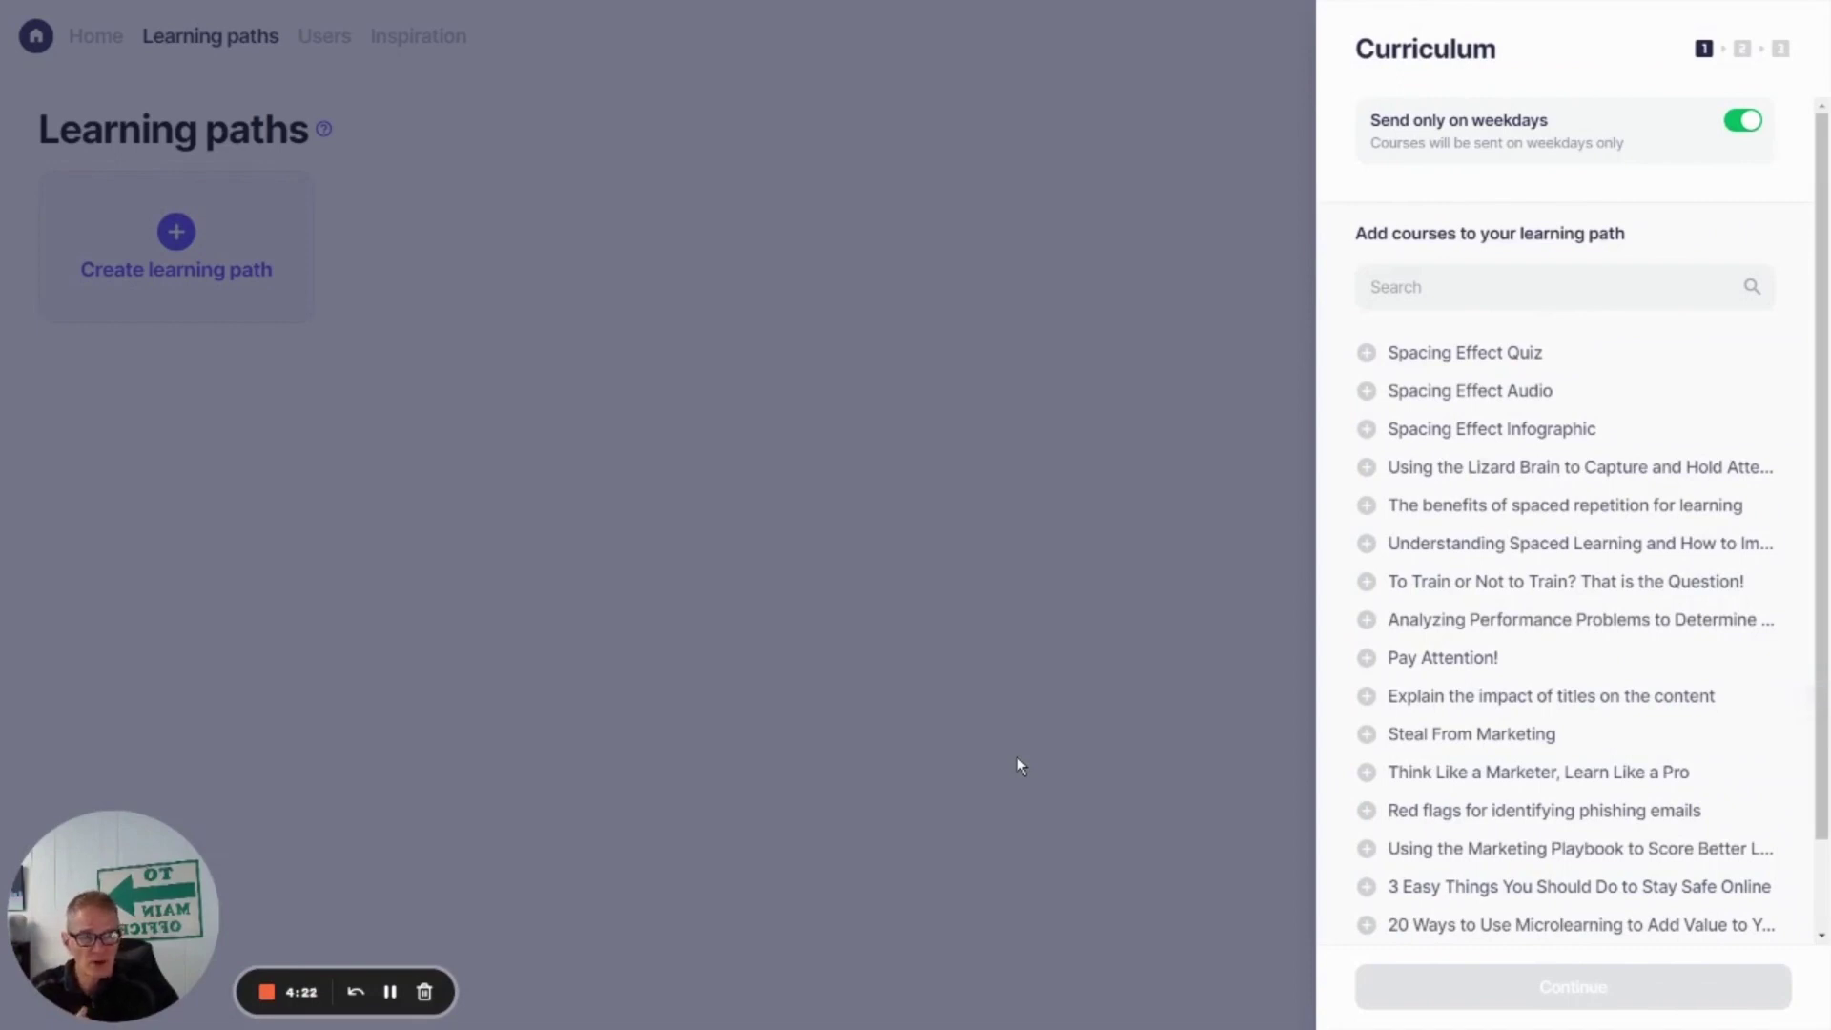
- Add The benefits of spaced repetition, Spacing Effect Infographic, Audio and Quiz courses in order
{"action": "left_click", "coordinate": [1366, 504]}
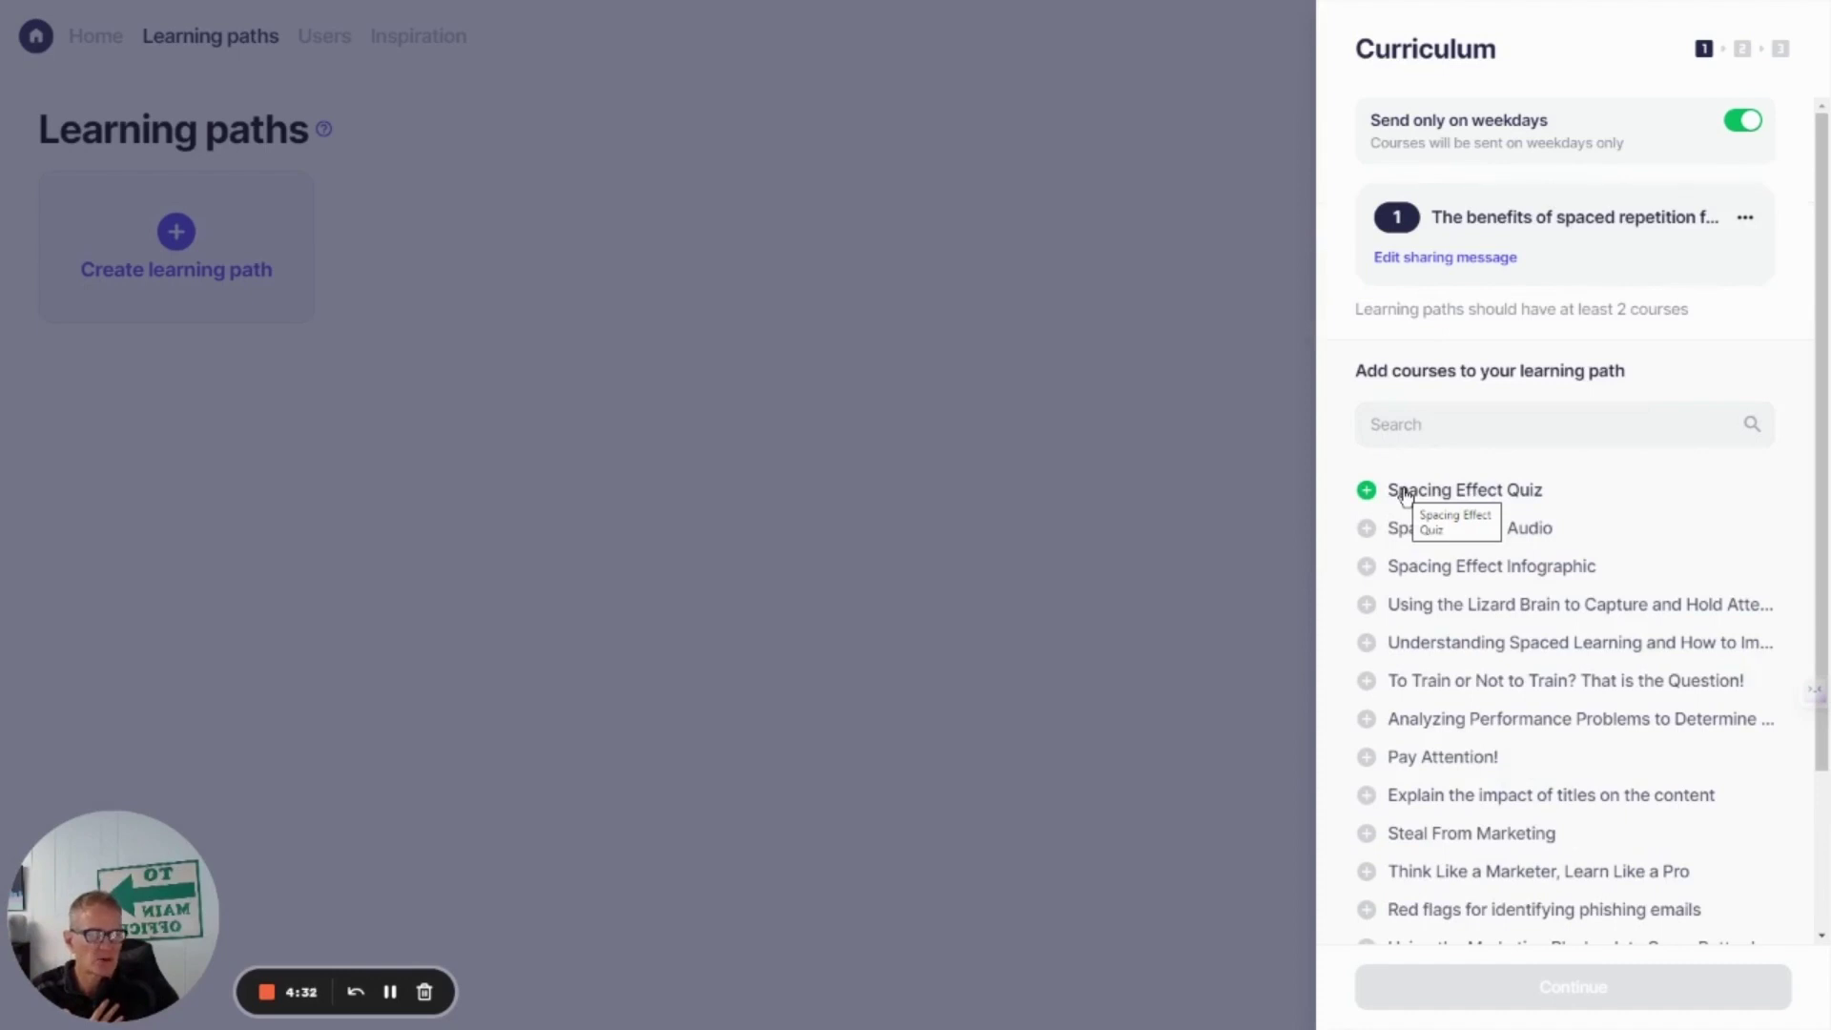
{"action": "left_click", "coordinate": [1411, 566]}
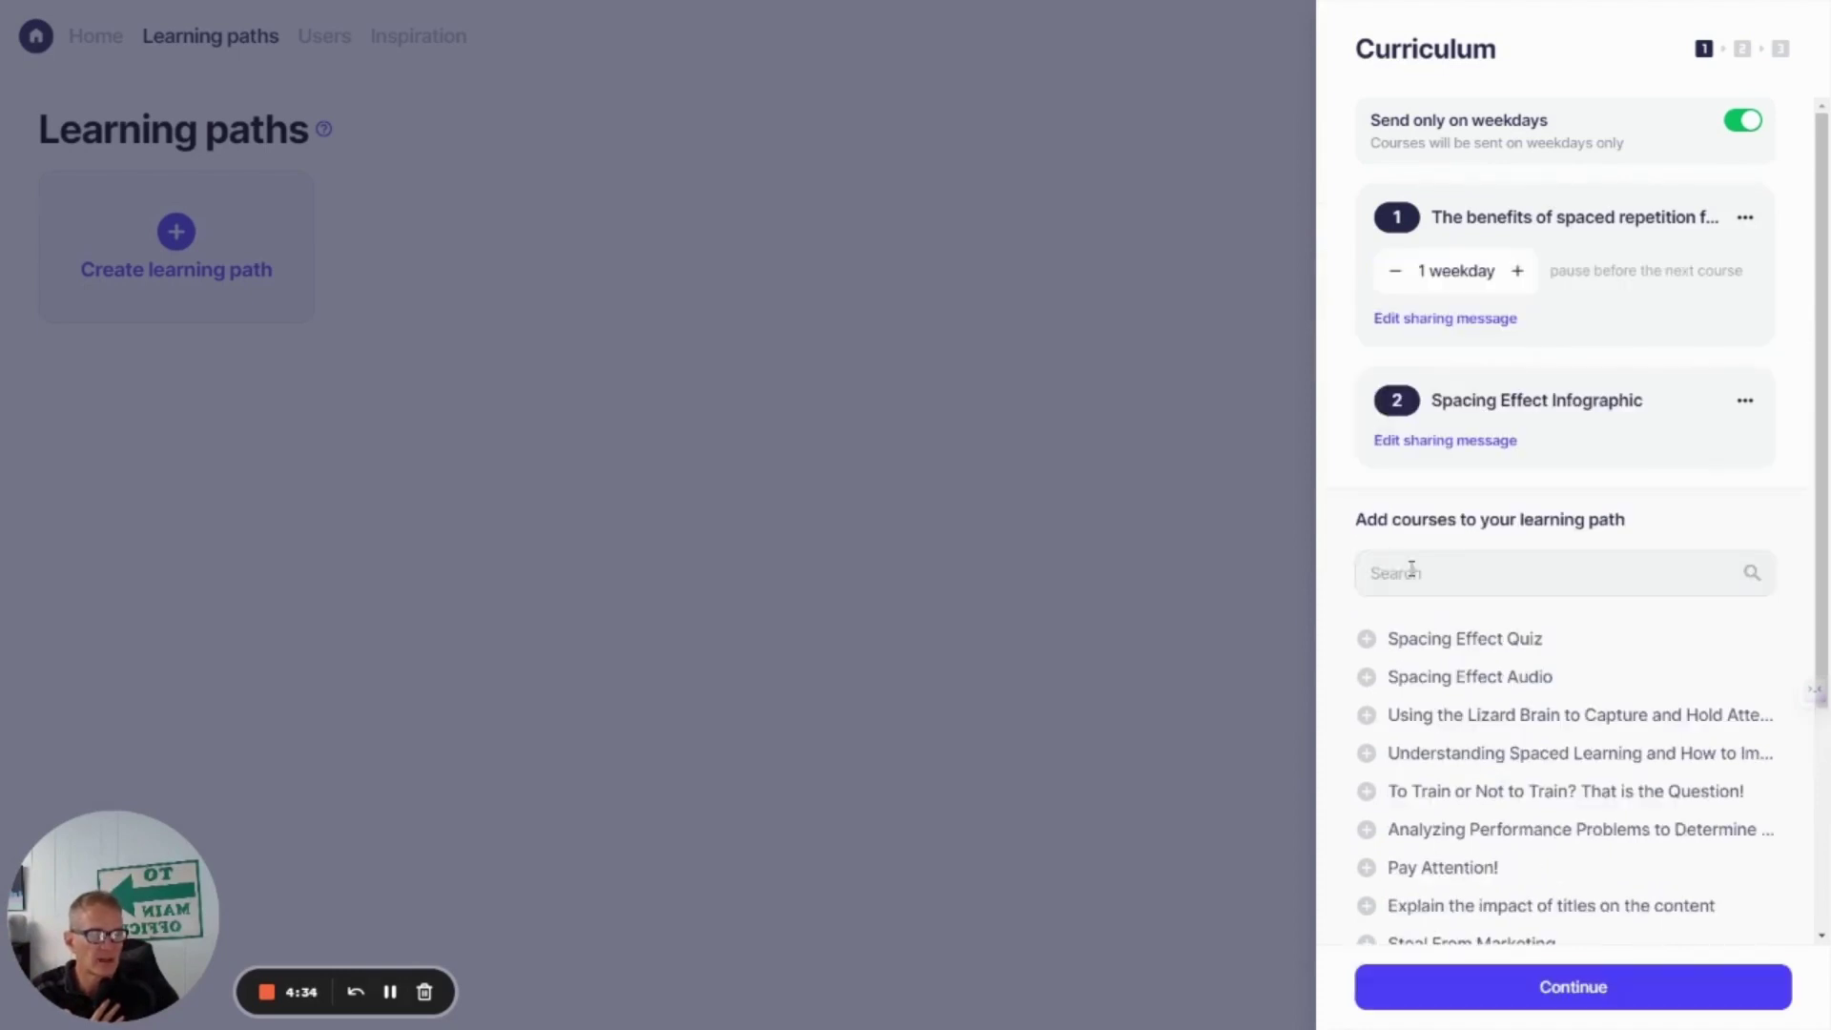
{"action": "left_click", "coordinate": [1415, 678]}
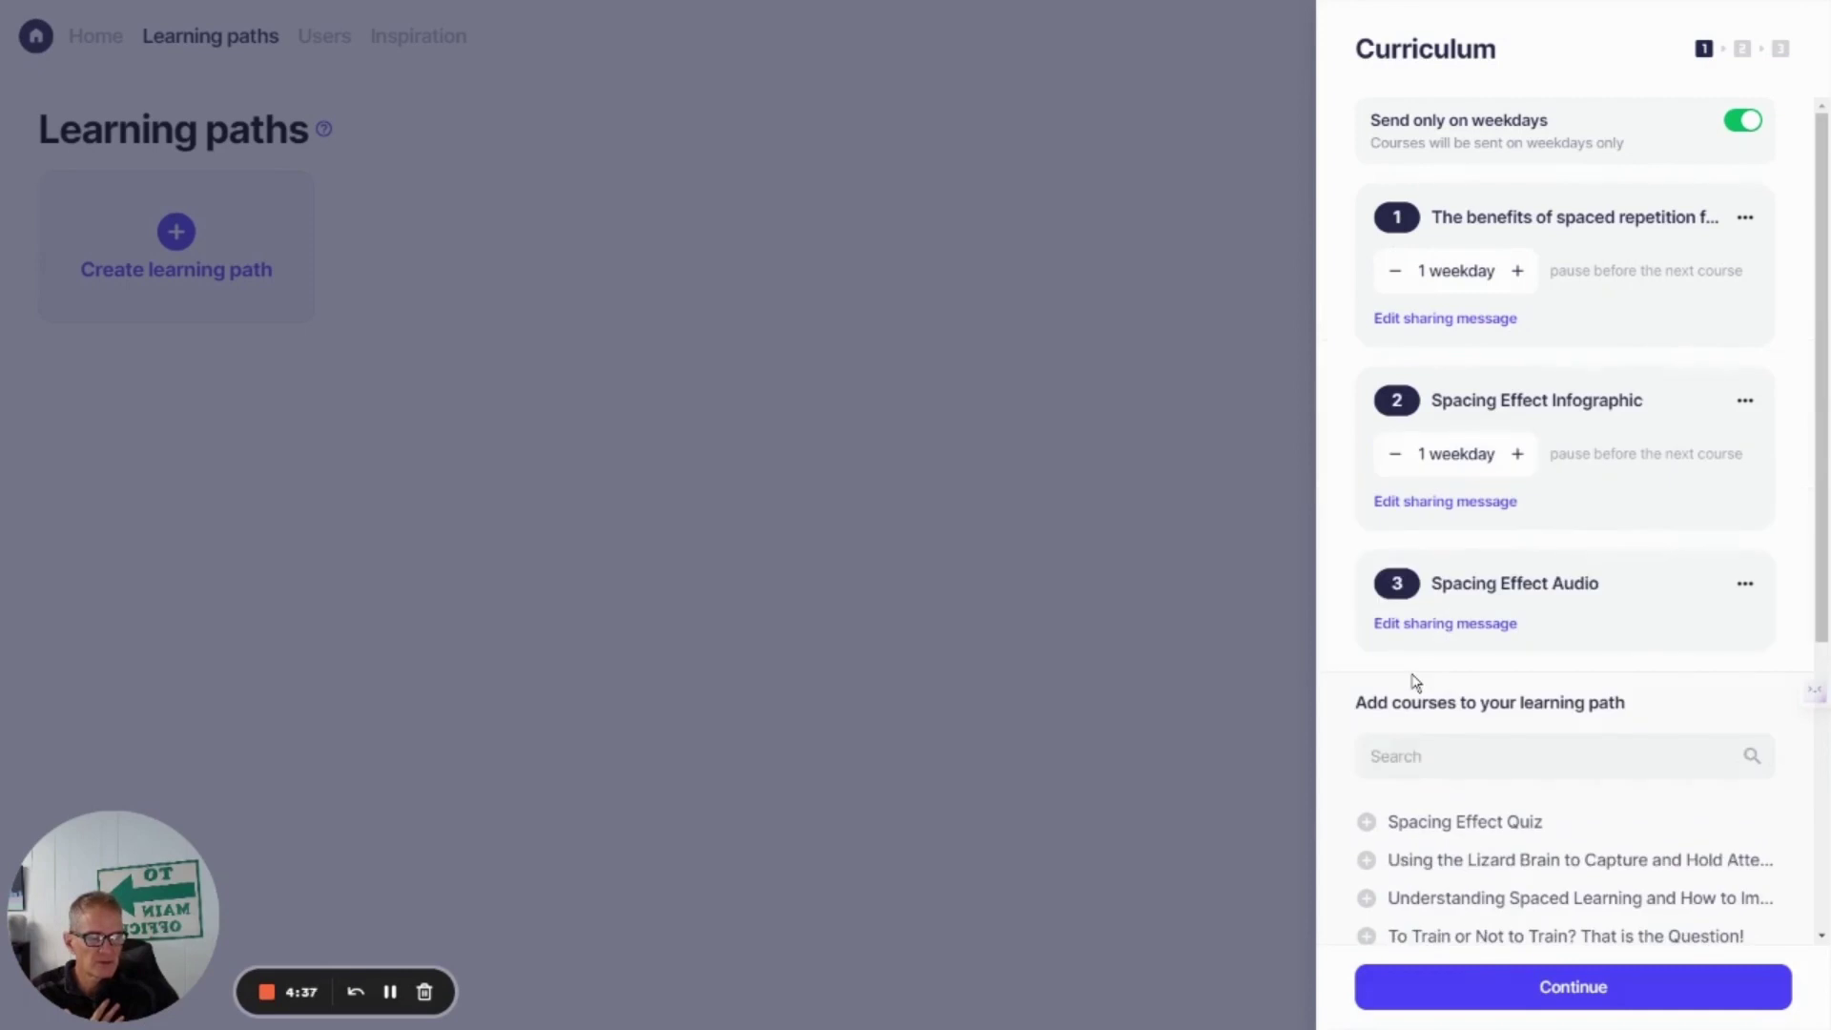
{"action": "left_click", "coordinate": [1382, 824]}
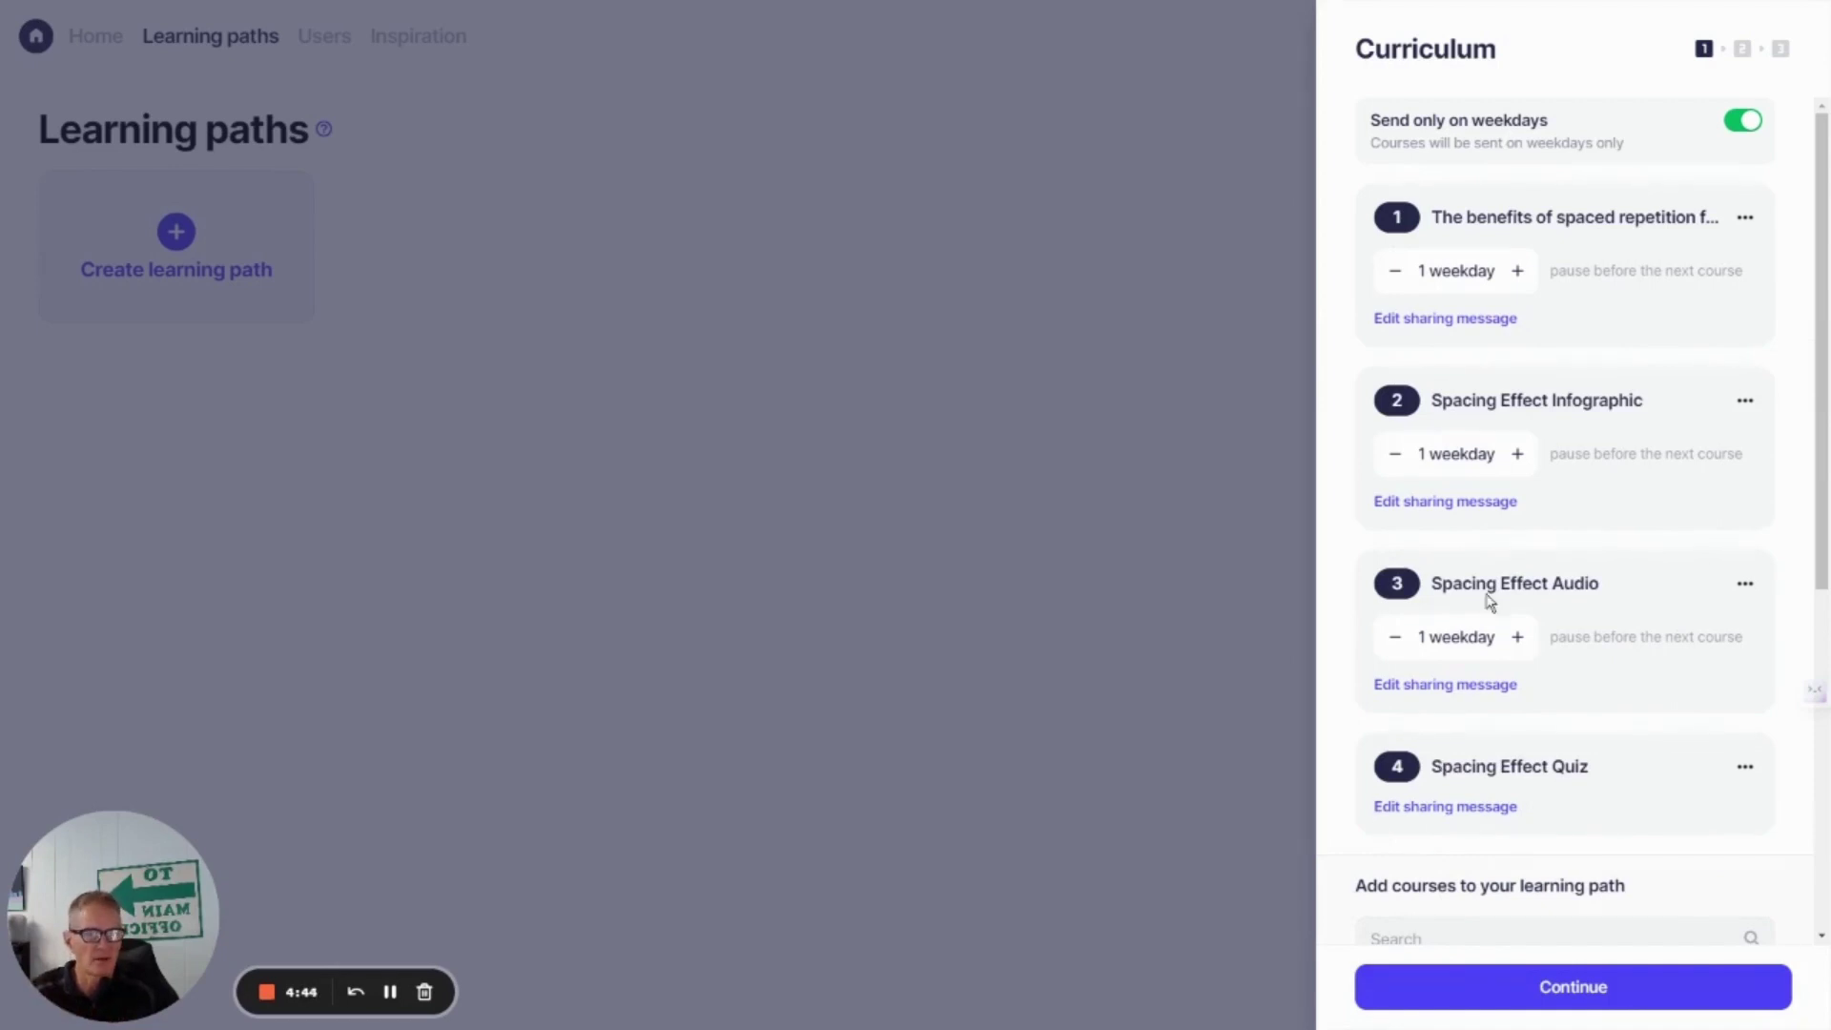
- Set the pause after course 1 to 2 weekdays and after the Infographic to 14
{"action": "left_click", "coordinate": [1517, 272]}
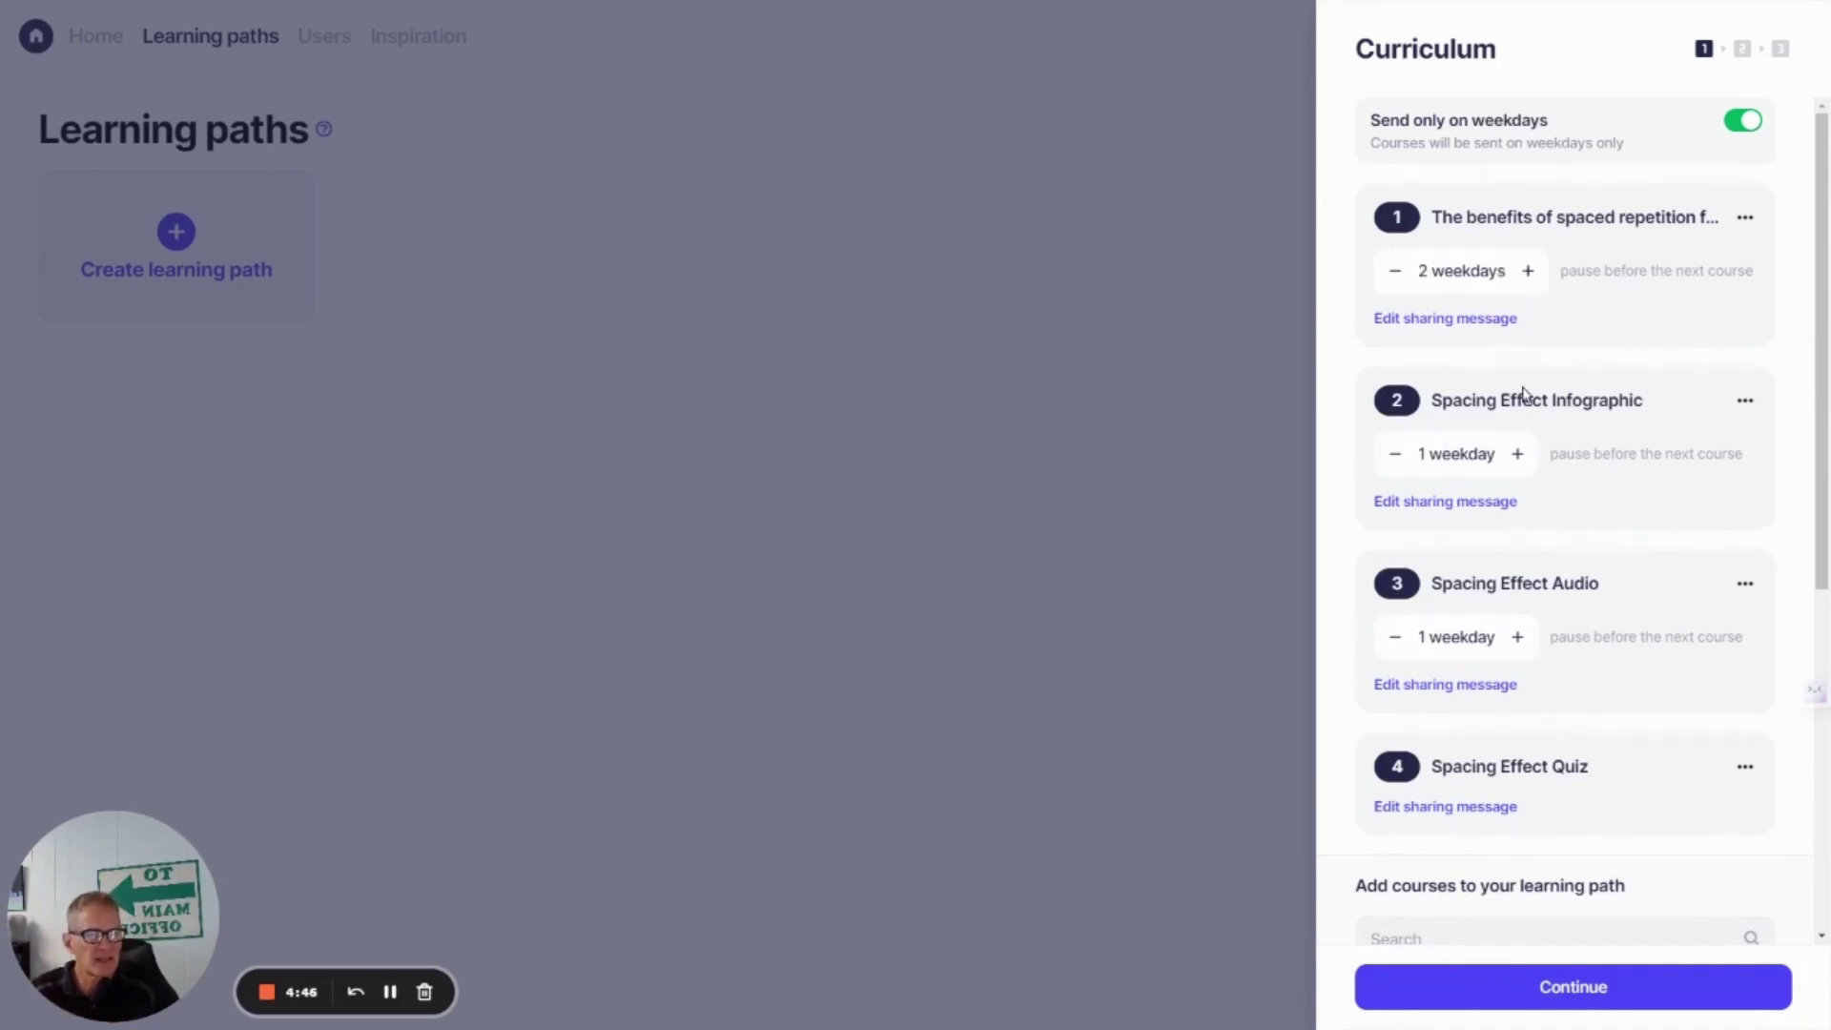
{"action": "left_click", "coordinate": [1517, 455]}
{"action": "left_click", "coordinate": [1527, 455]}
{"action": "left_click", "coordinate": [1527, 455]}
{"action": "left_click", "coordinate": [1527, 455]}
{"action": "left_click", "coordinate": [1527, 455]}
{"action": "left_click", "coordinate": [1526, 455]}
{"action": "double_click", "coordinate": [1527, 457]}
{"action": "double_click", "coordinate": [1528, 457]}
{"action": "double_click", "coordinate": [1530, 457]}
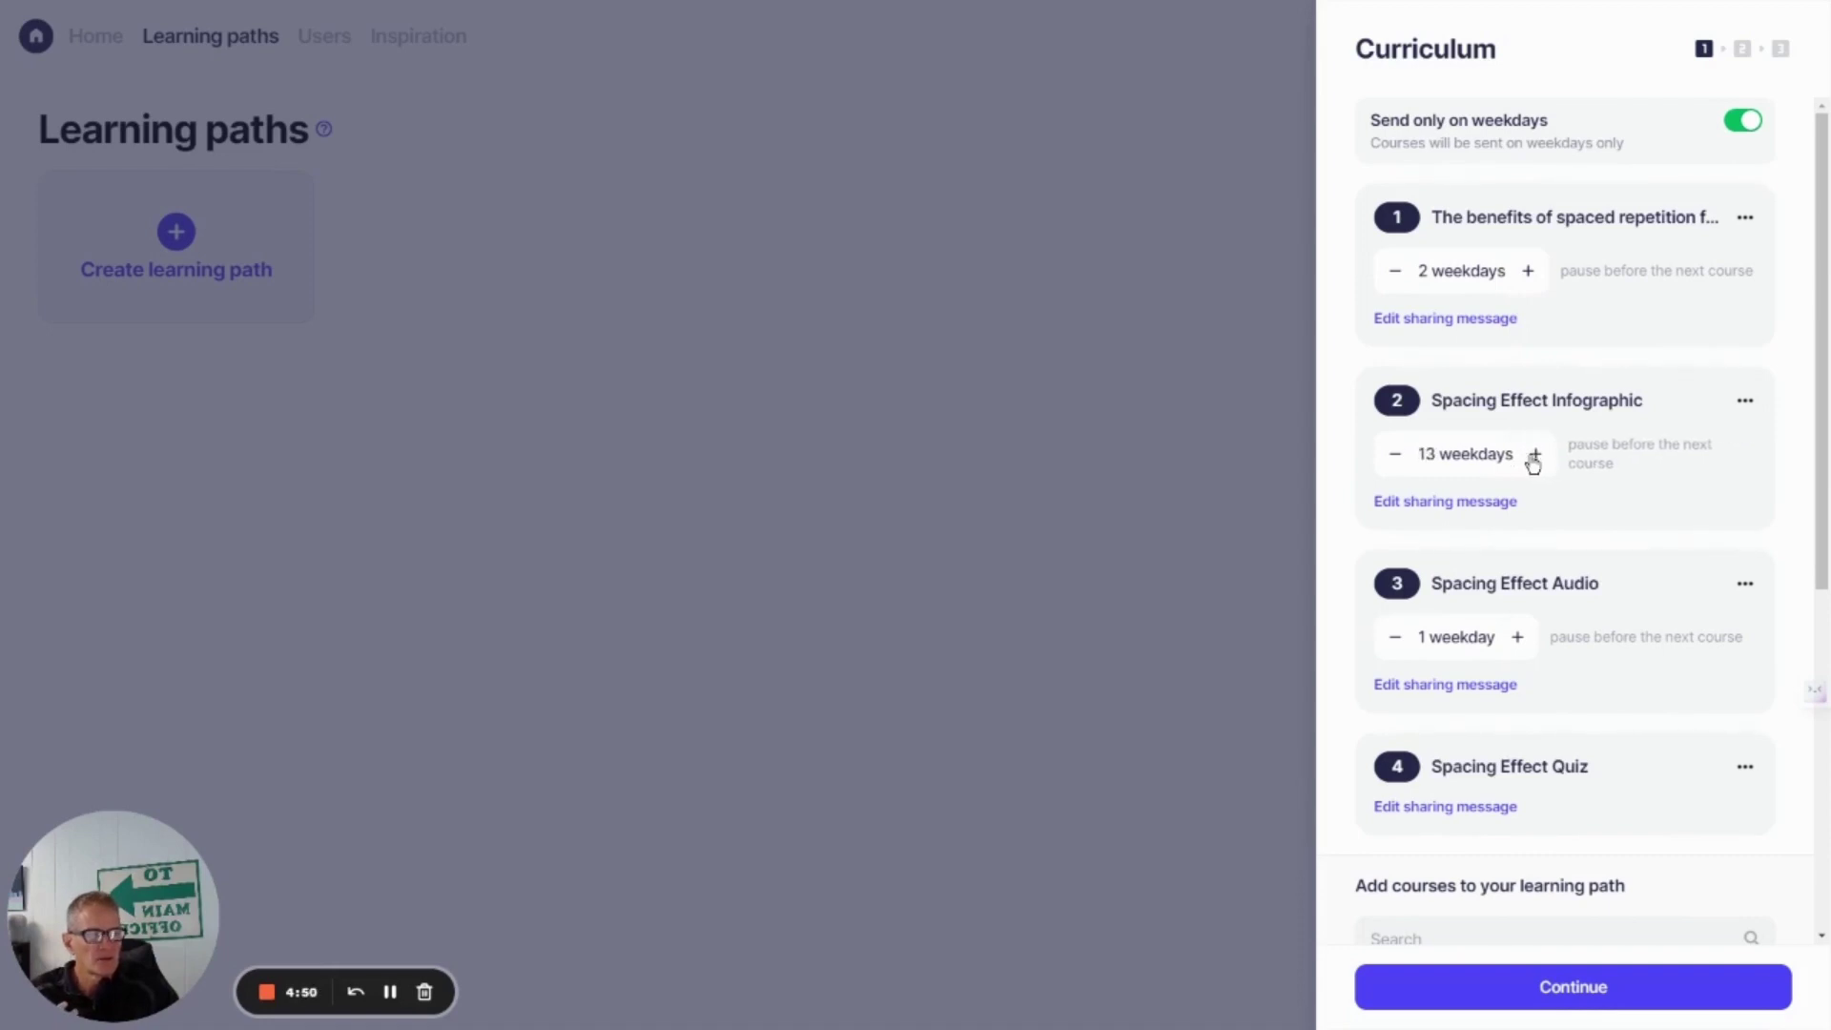
{"action": "double_click", "coordinate": [1532, 457]}
{"action": "left_click", "coordinate": [1532, 457]}
{"action": "left_click", "coordinate": [1534, 456]}
{"action": "double_click", "coordinate": [1396, 456]}
{"action": "double_click", "coordinate": [1397, 456]}
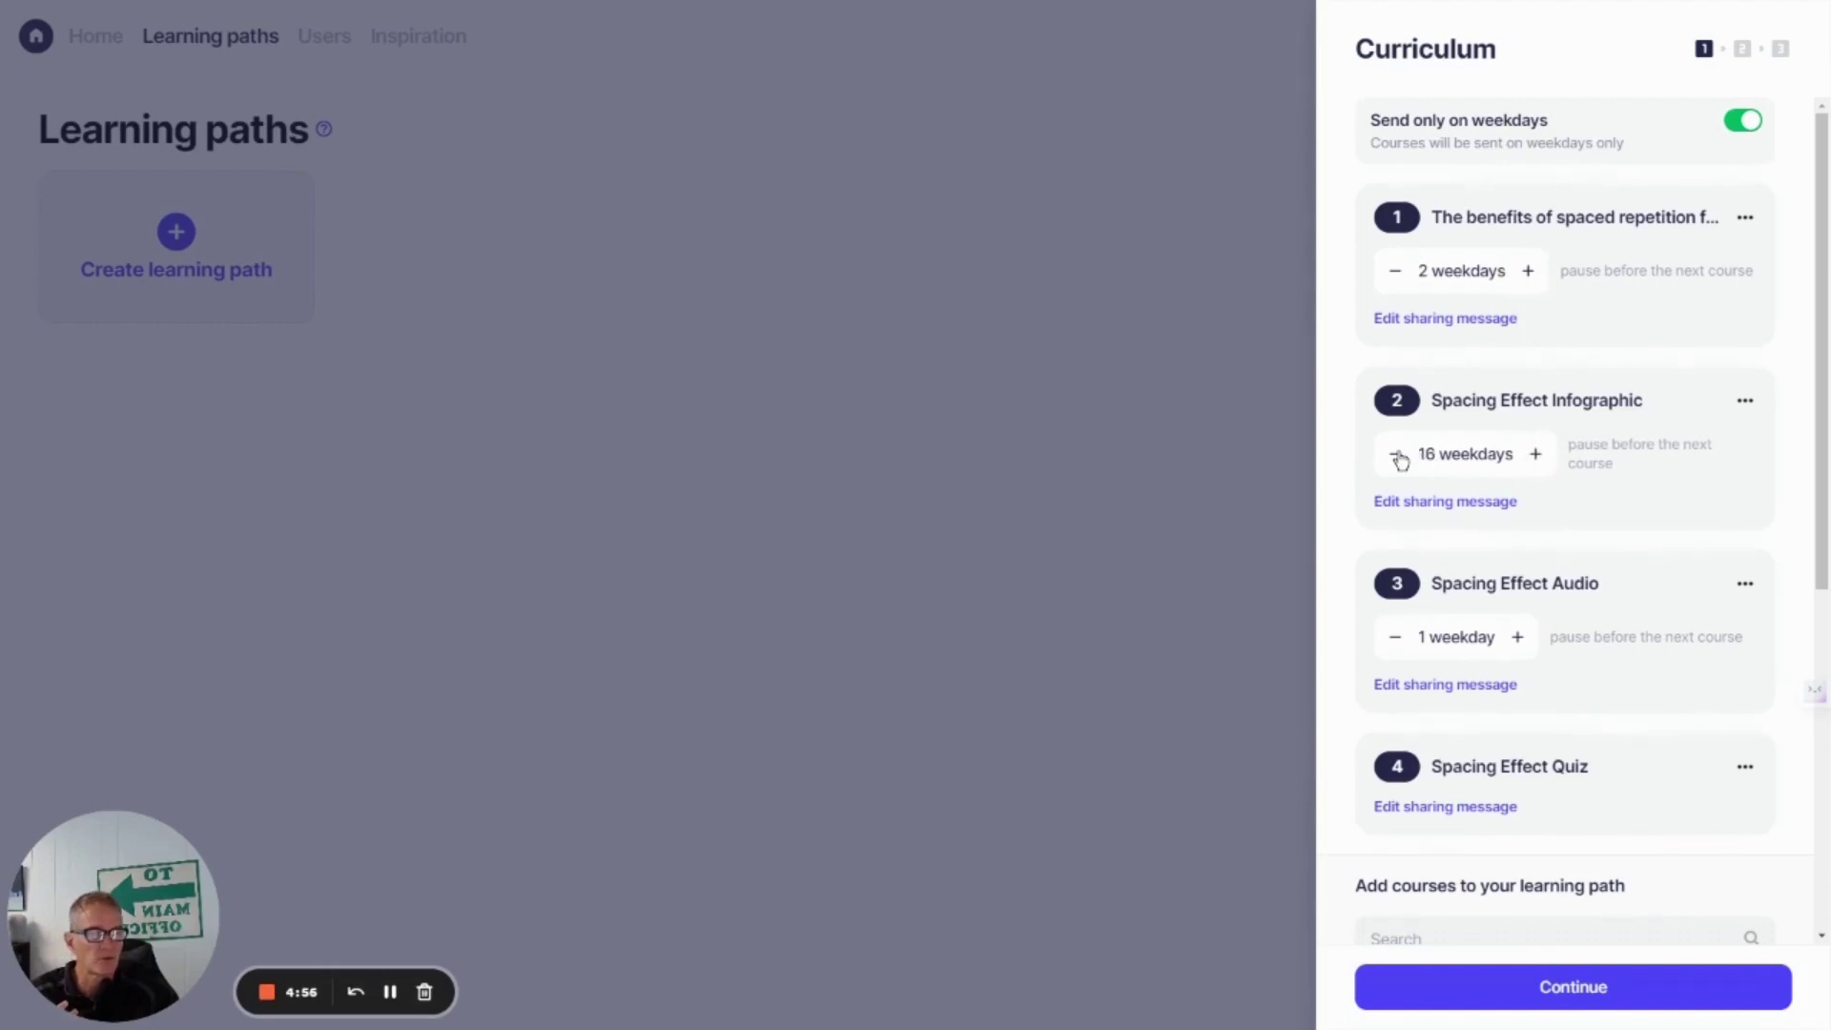
{"action": "left_click", "coordinate": [1396, 456]}
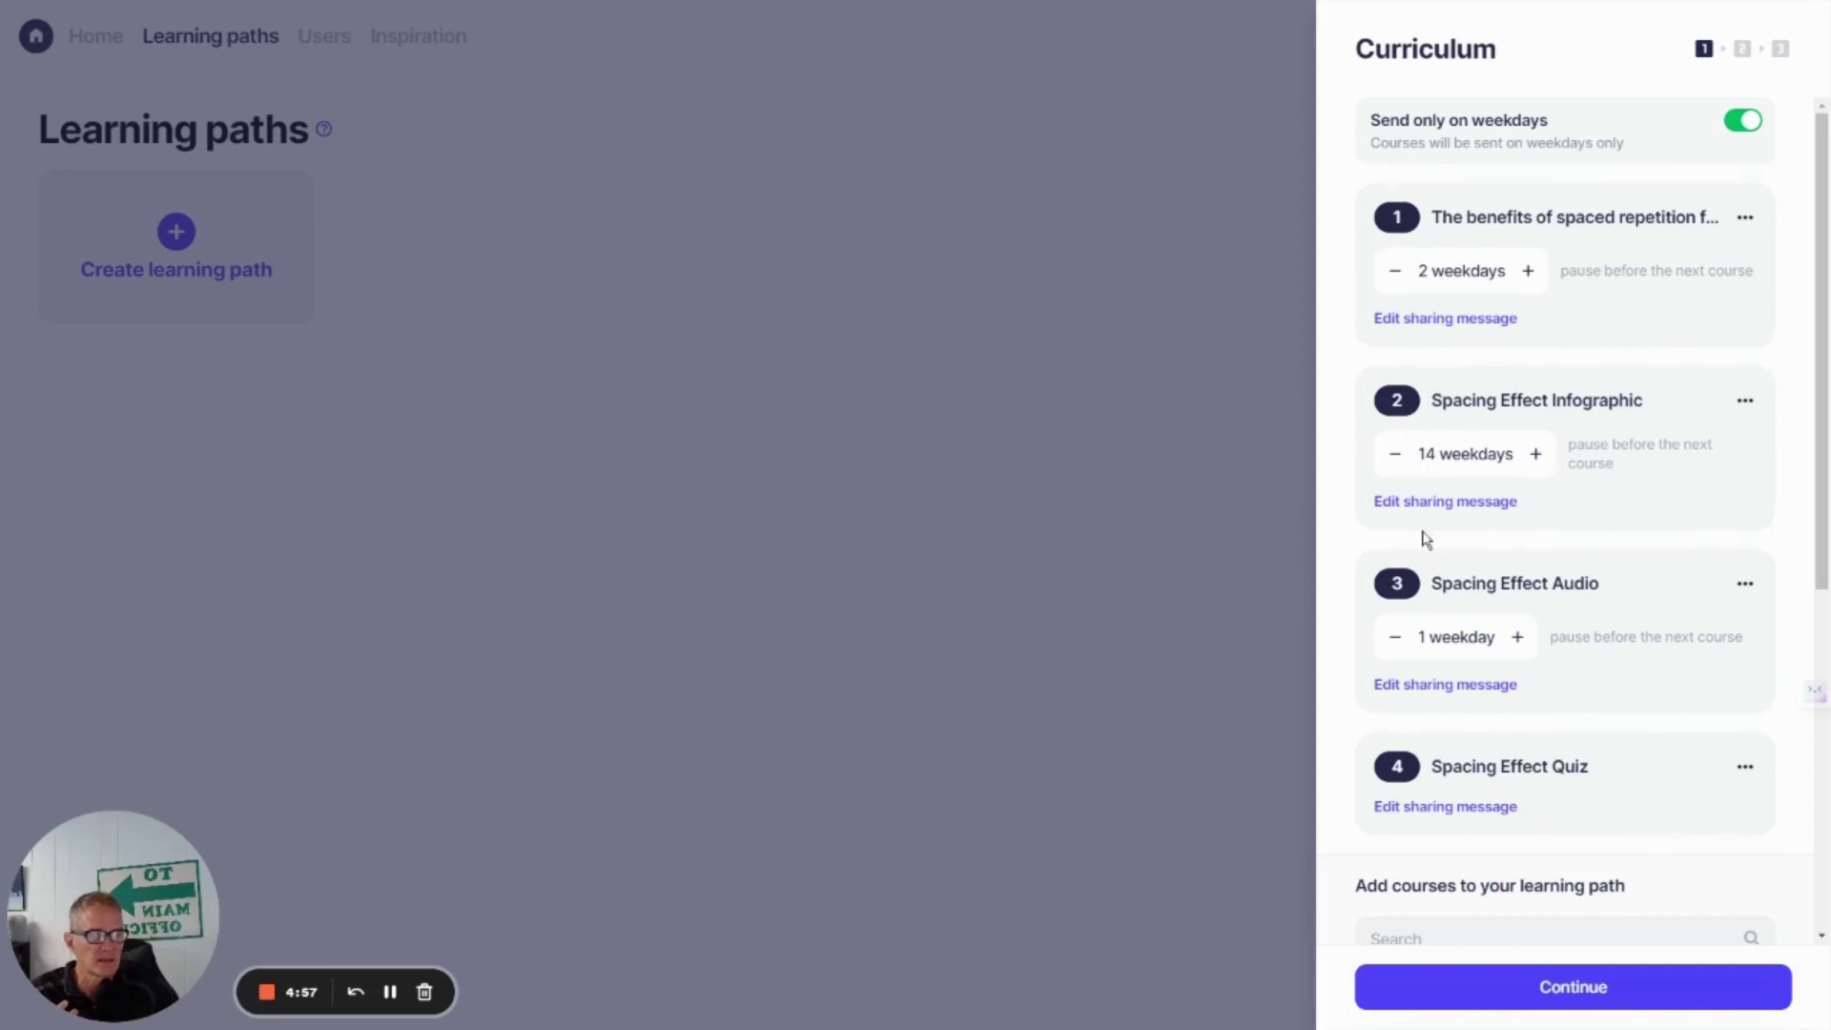
- Lengthen the pause after the Spacing Effect Audio course to 60 weekdays
{"action": "double_click", "coordinate": [1526, 639]}
{"action": "left_click", "coordinate": [1525, 639]}
{"action": "left_click", "coordinate": [1526, 639]}
{"action": "double_click", "coordinate": [1528, 641]}
{"action": "left_click", "coordinate": [1529, 641]}
{"action": "double_click", "coordinate": [1532, 640]}
{"action": "left_click", "coordinate": [1532, 641]}
{"action": "double_click", "coordinate": [1534, 641]}
{"action": "double_click", "coordinate": [1535, 642]}
{"action": "left_click", "coordinate": [1535, 642]}
{"action": "double_click", "coordinate": [1535, 641]}
{"action": "left_click", "coordinate": [1535, 642]}
{"action": "double_click", "coordinate": [1536, 642]}
{"action": "left_click", "coordinate": [1536, 642]}
{"action": "double_click", "coordinate": [1536, 641]}
{"action": "left_click", "coordinate": [1536, 641]}
{"action": "double_click", "coordinate": [1536, 641]}
{"action": "double_click", "coordinate": [1536, 641]}
{"action": "double_click", "coordinate": [1535, 640]}
{"action": "left_click", "coordinate": [1536, 640]}
{"action": "double_click", "coordinate": [1536, 641]}
{"action": "left_click", "coordinate": [1536, 641]}
{"action": "double_click", "coordinate": [1536, 640]}
{"action": "left_click", "coordinate": [390, 991]}
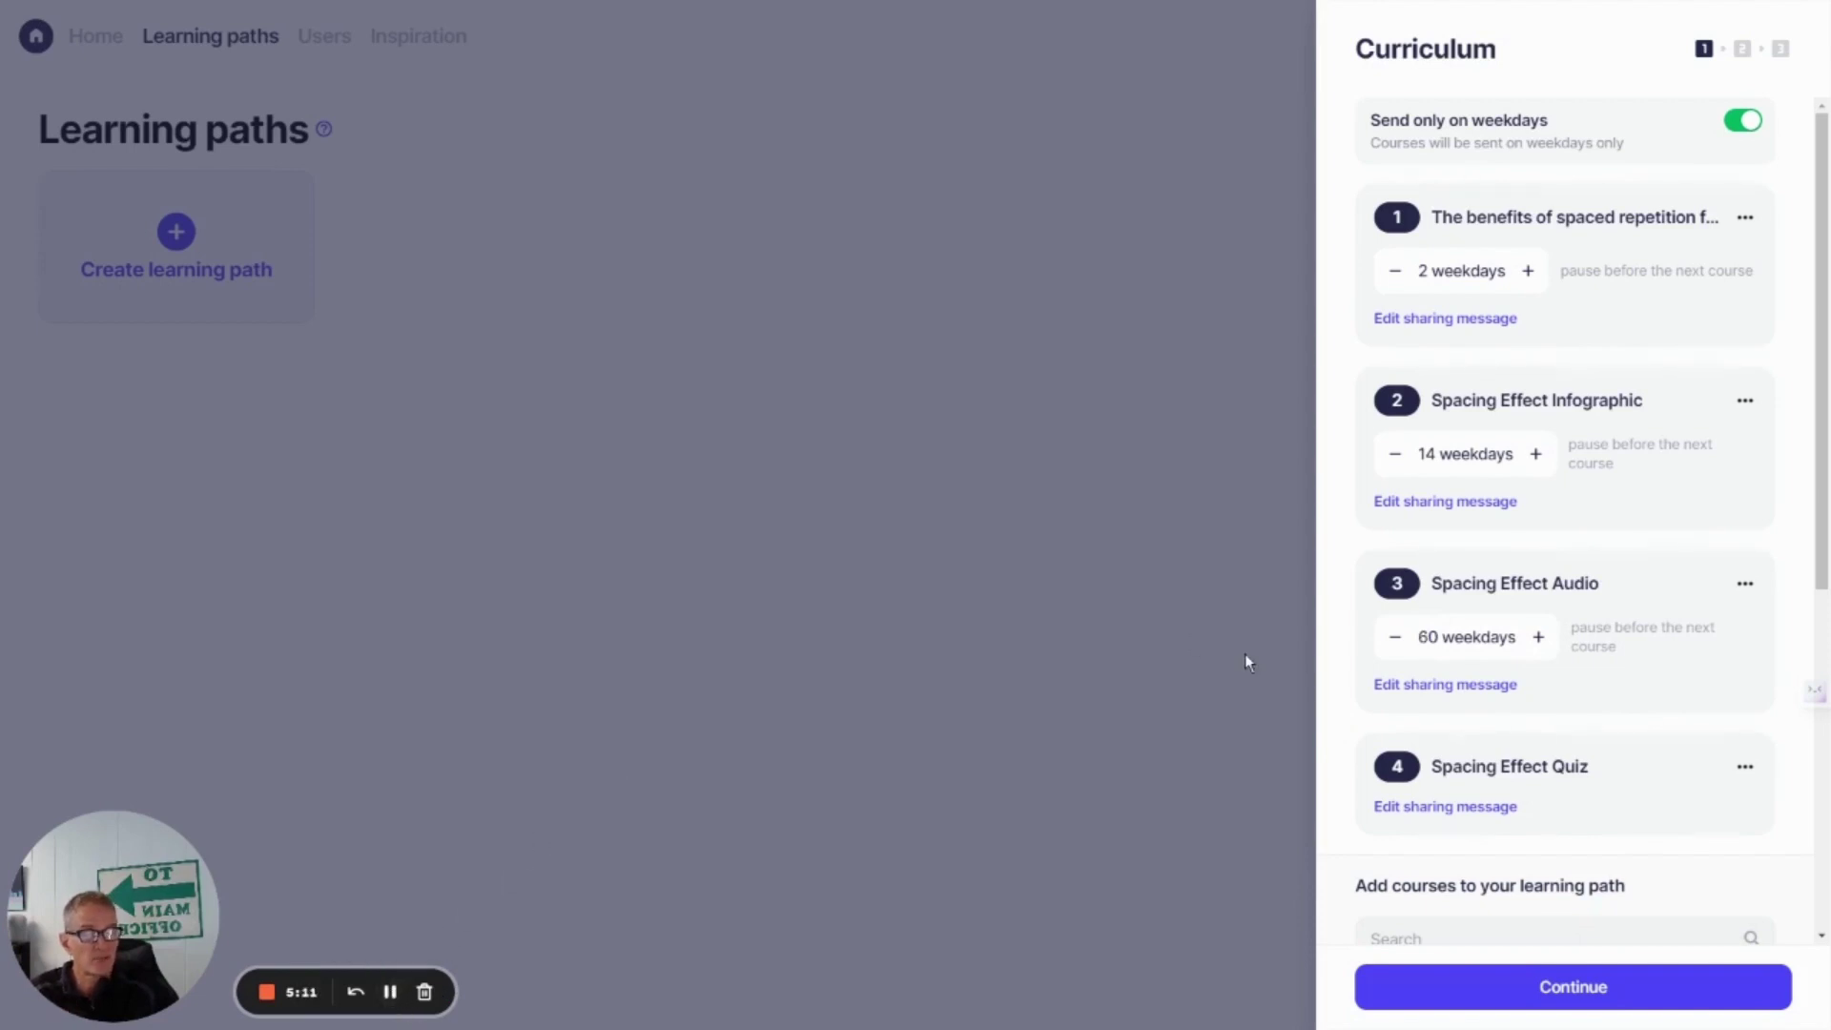
- Go to the Users step and add the previously used phone contact as recipient
{"action": "left_click", "coordinate": [1592, 991]}
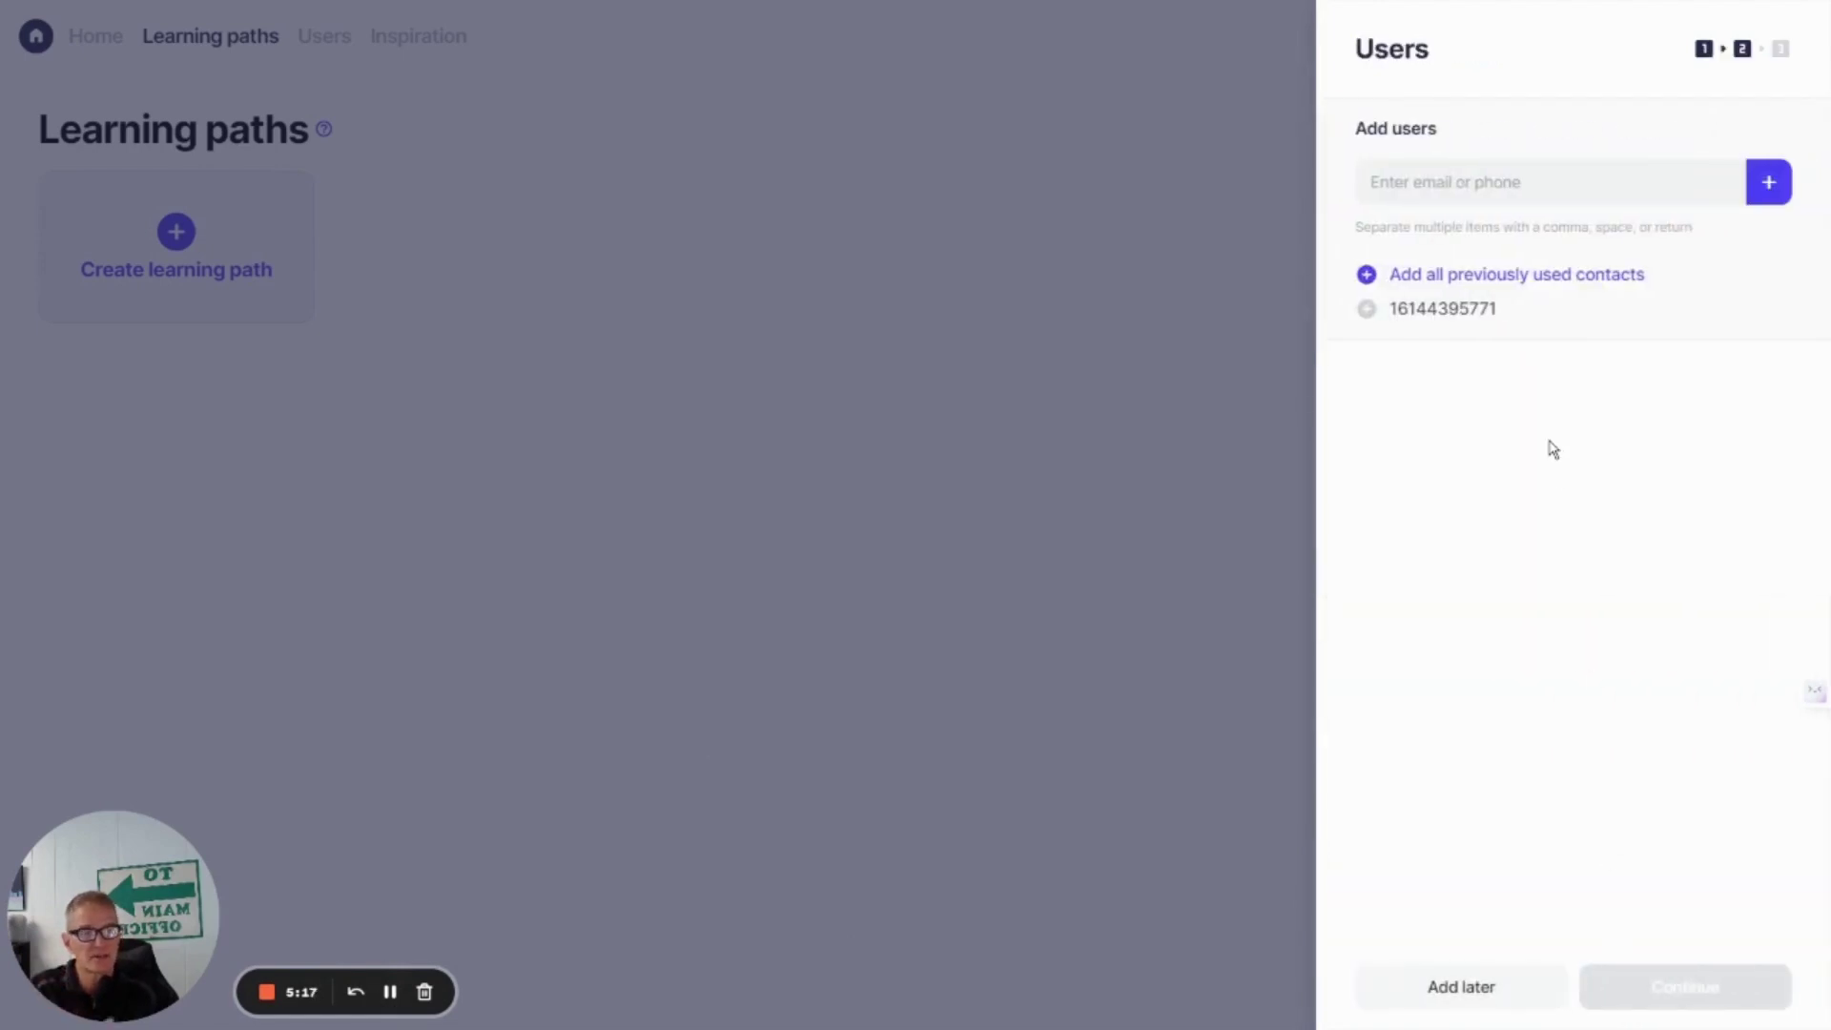
{"action": "left_click", "coordinate": [1423, 310]}
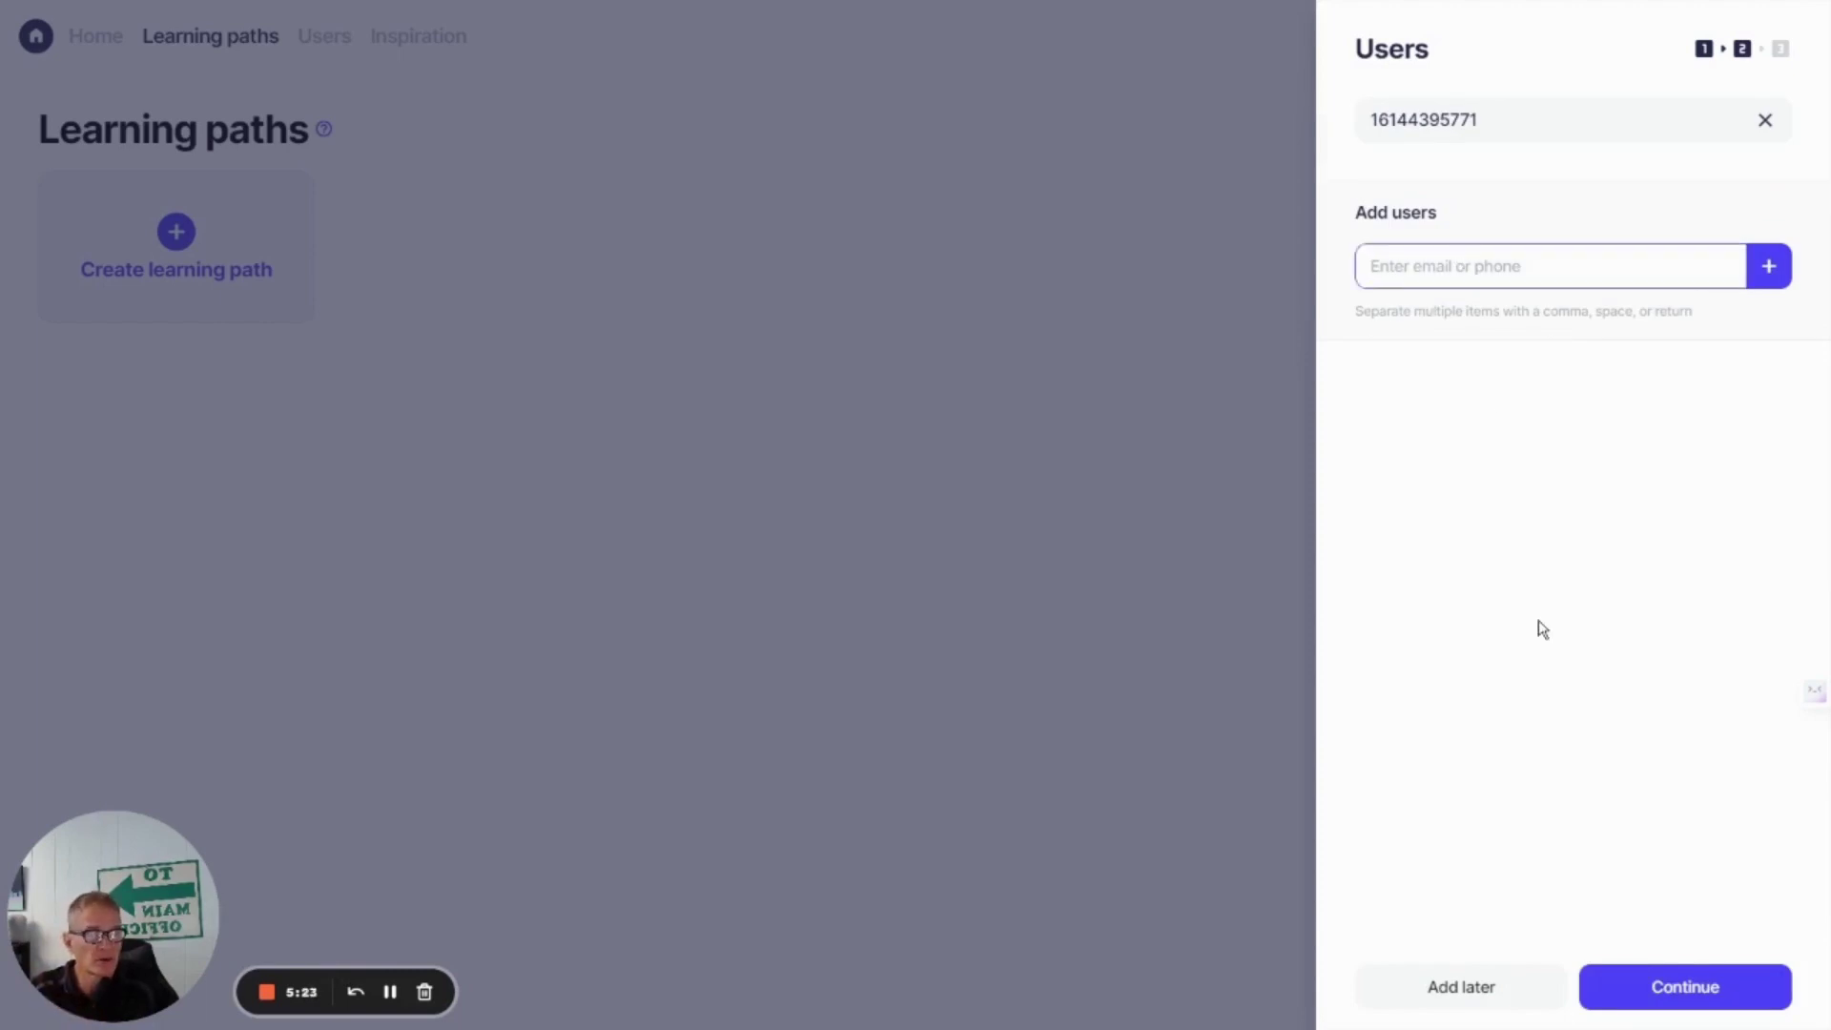
- On the Summary step, change the path name to 'Spaced Learning' and save it
{"action": "left_click", "coordinate": [1666, 992]}
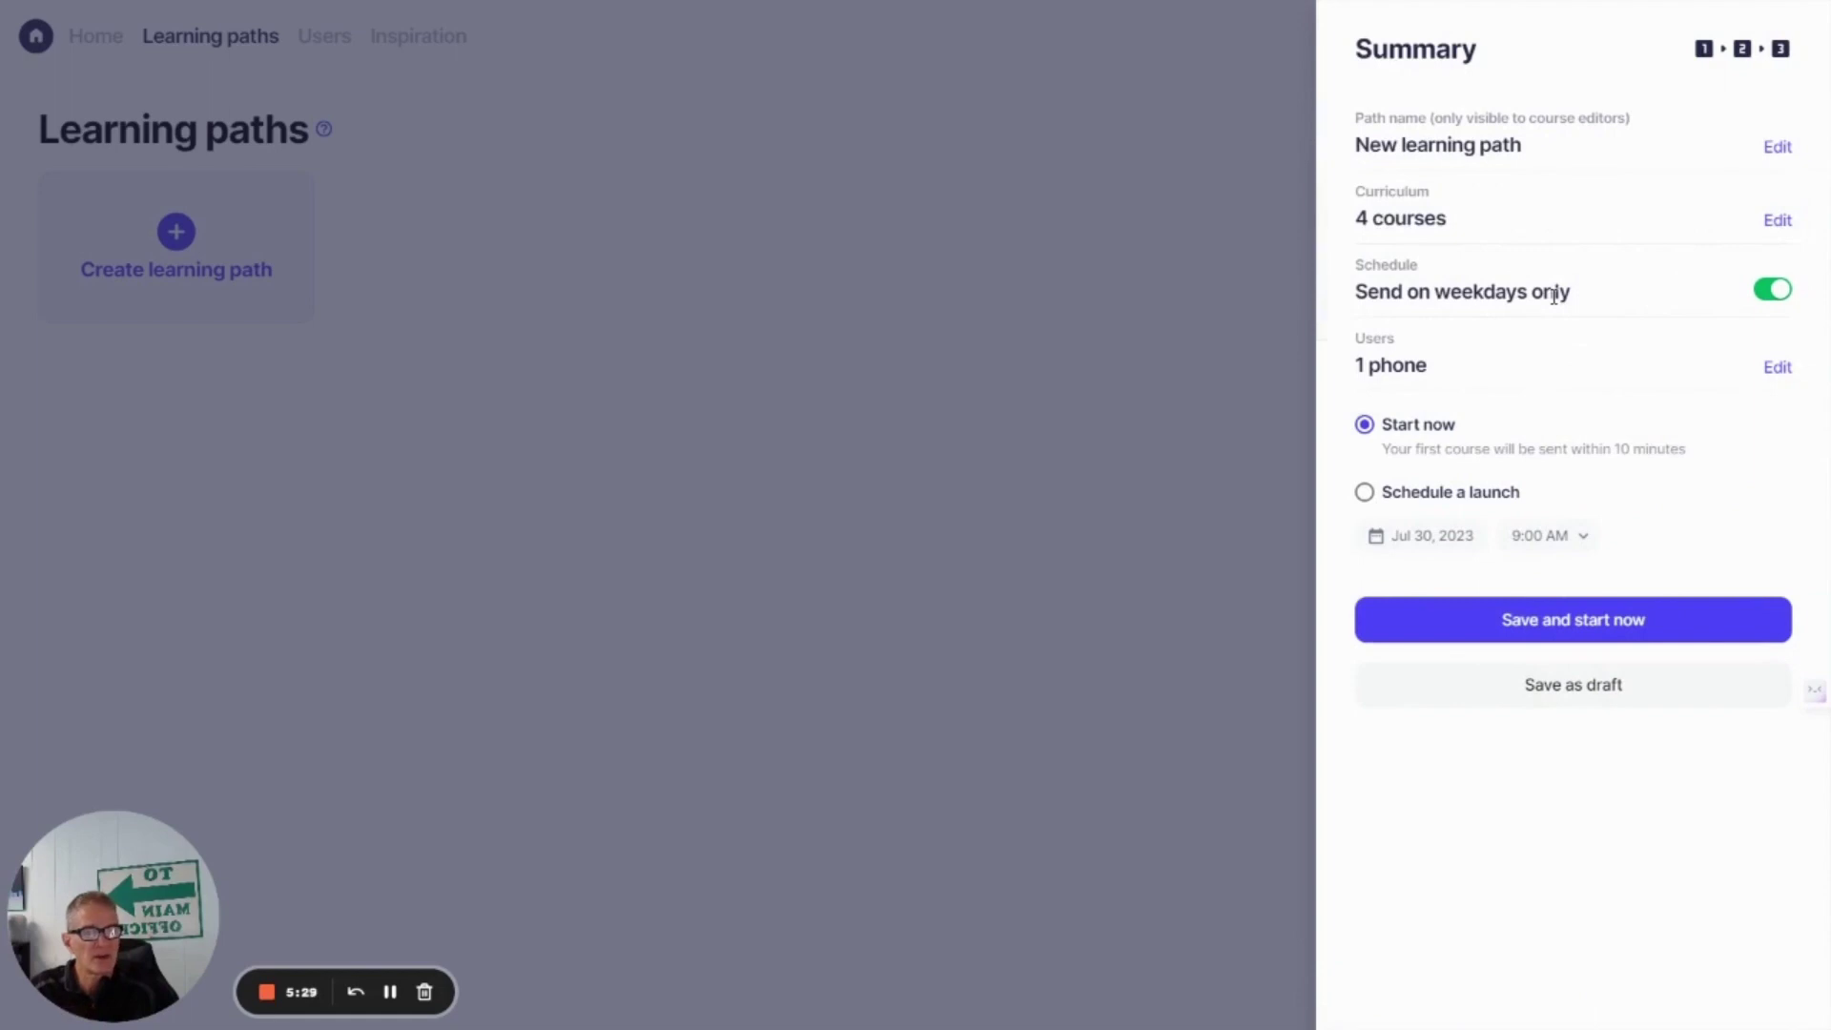
{"action": "left_click", "coordinate": [1775, 149]}
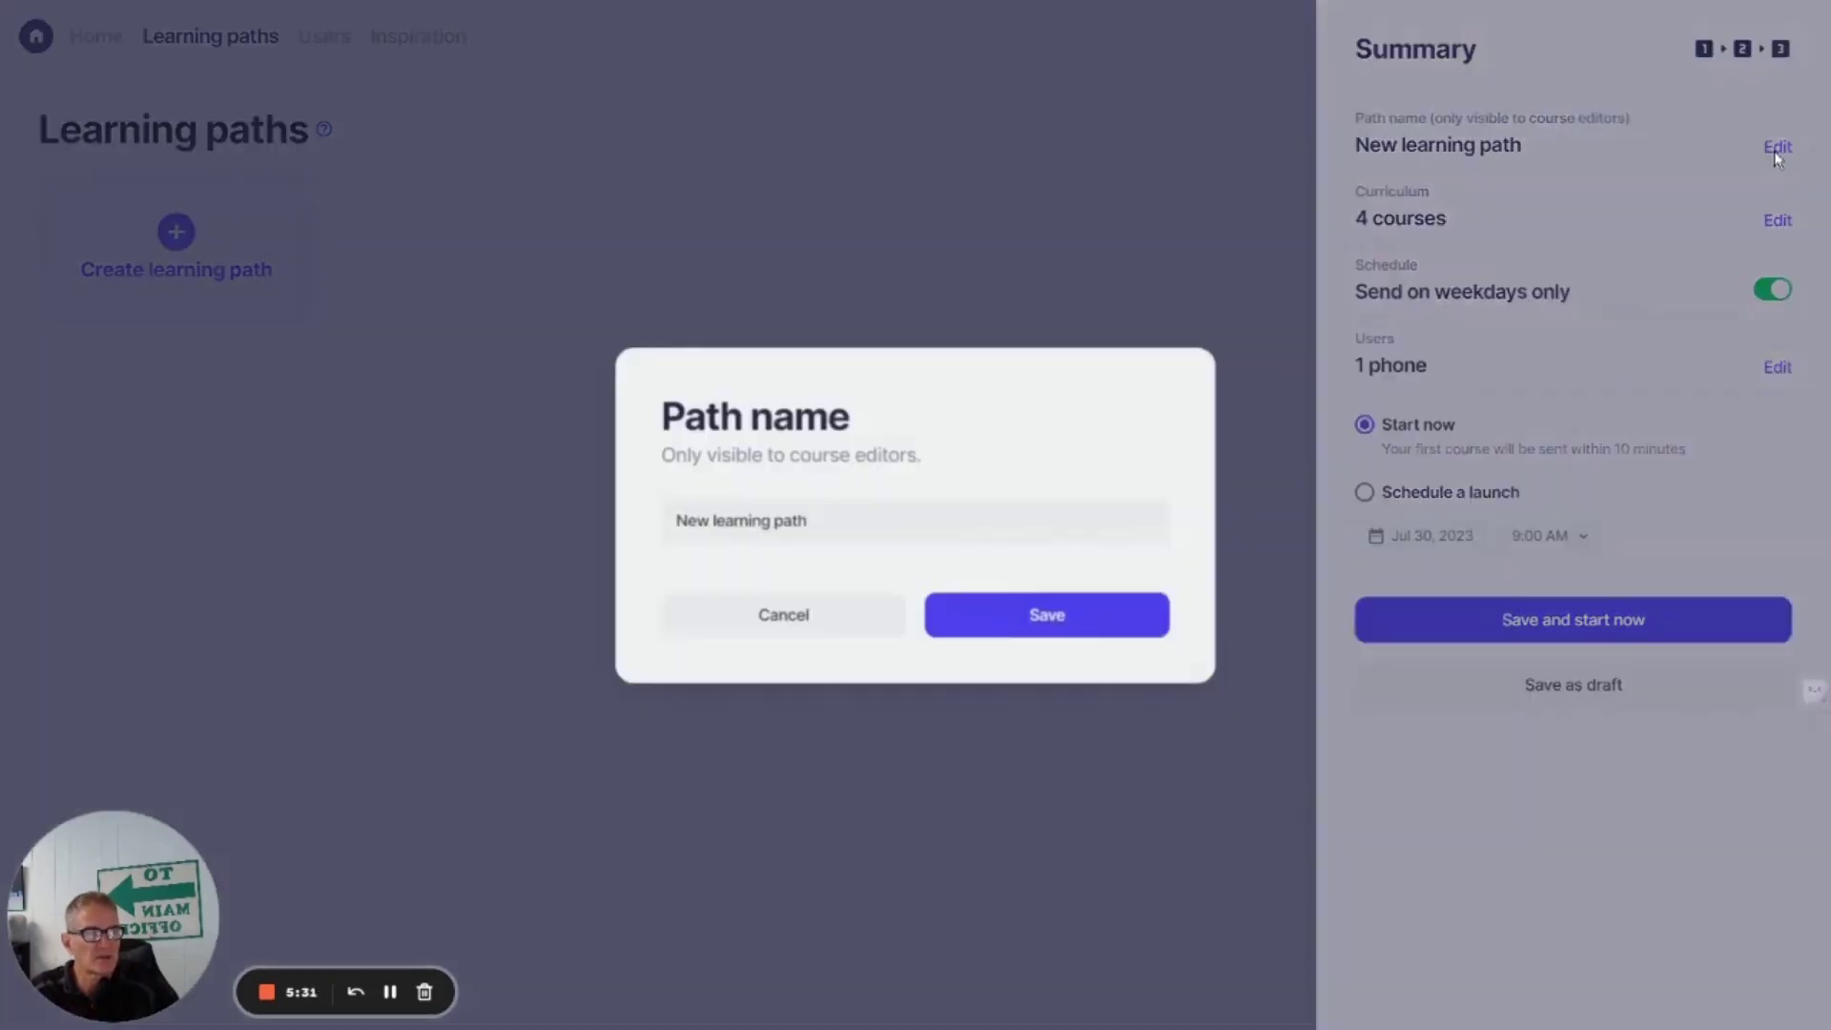
{"action": "triple_click", "coordinate": [725, 524]}
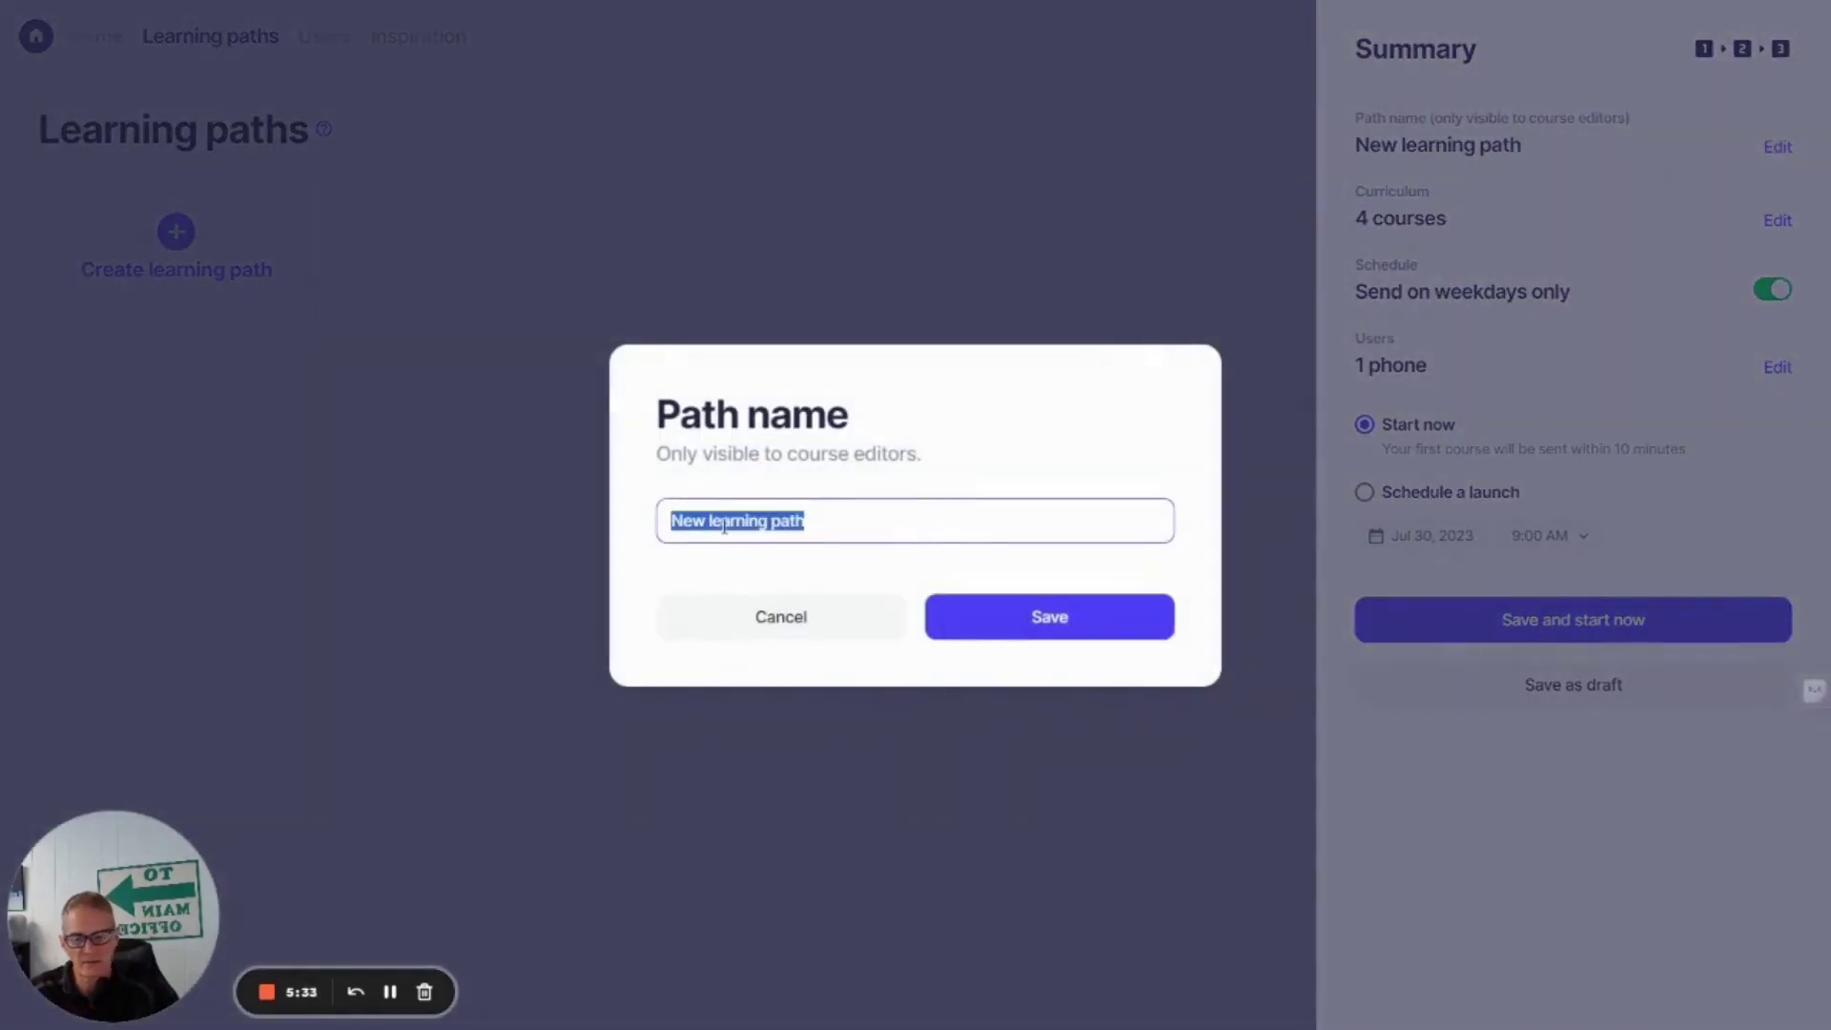
{"action": "type", "text": "Spaced"}
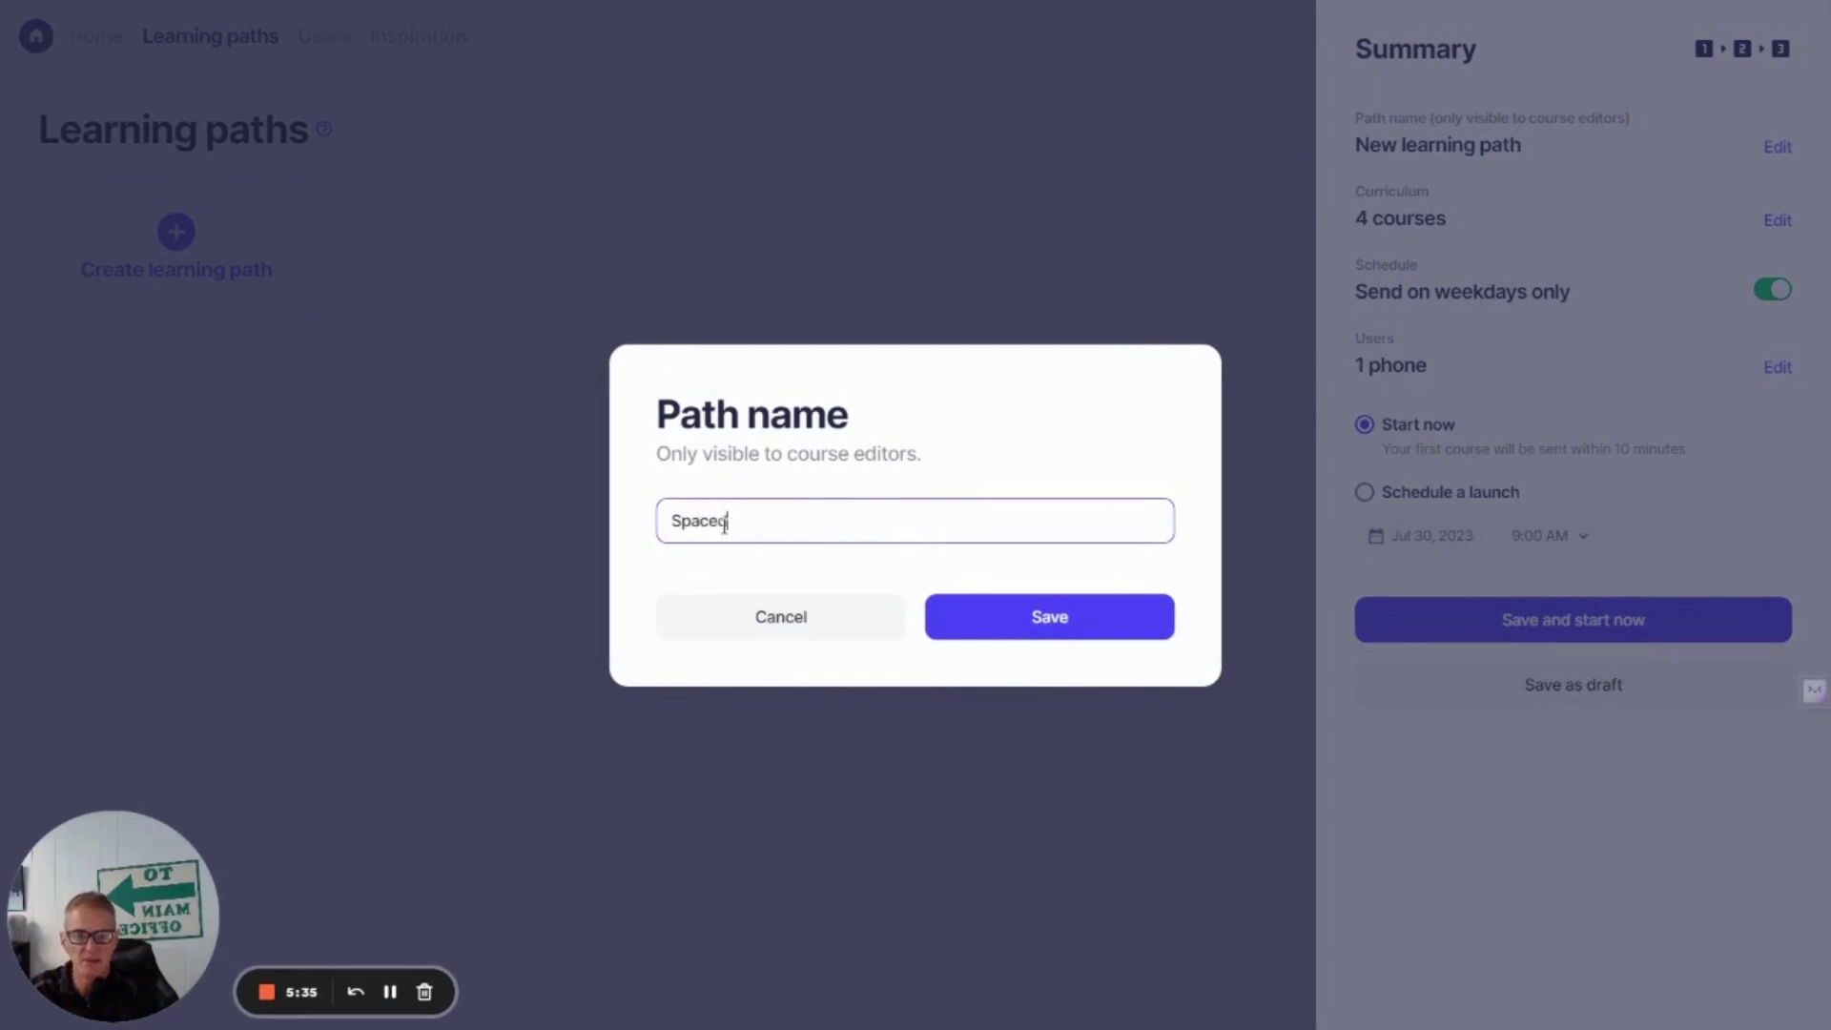
{"action": "type", "text": " Learning"}
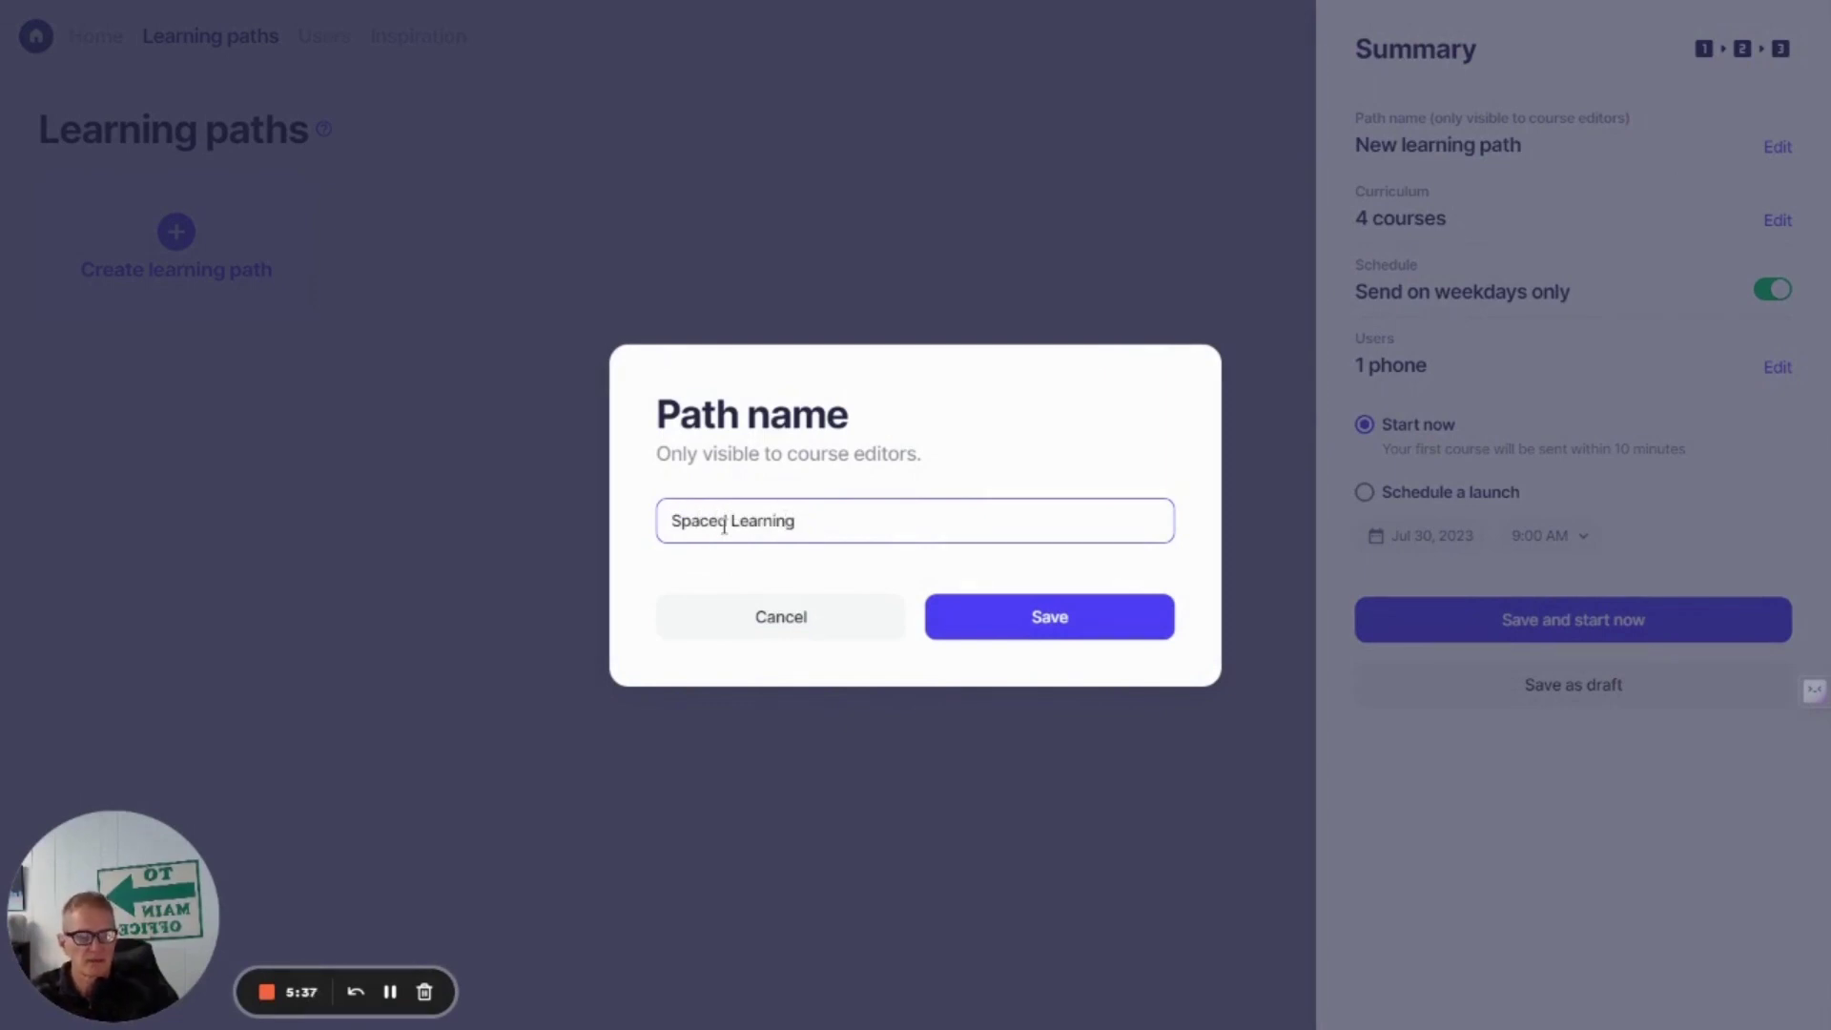
{"action": "left_click", "coordinate": [1001, 620]}
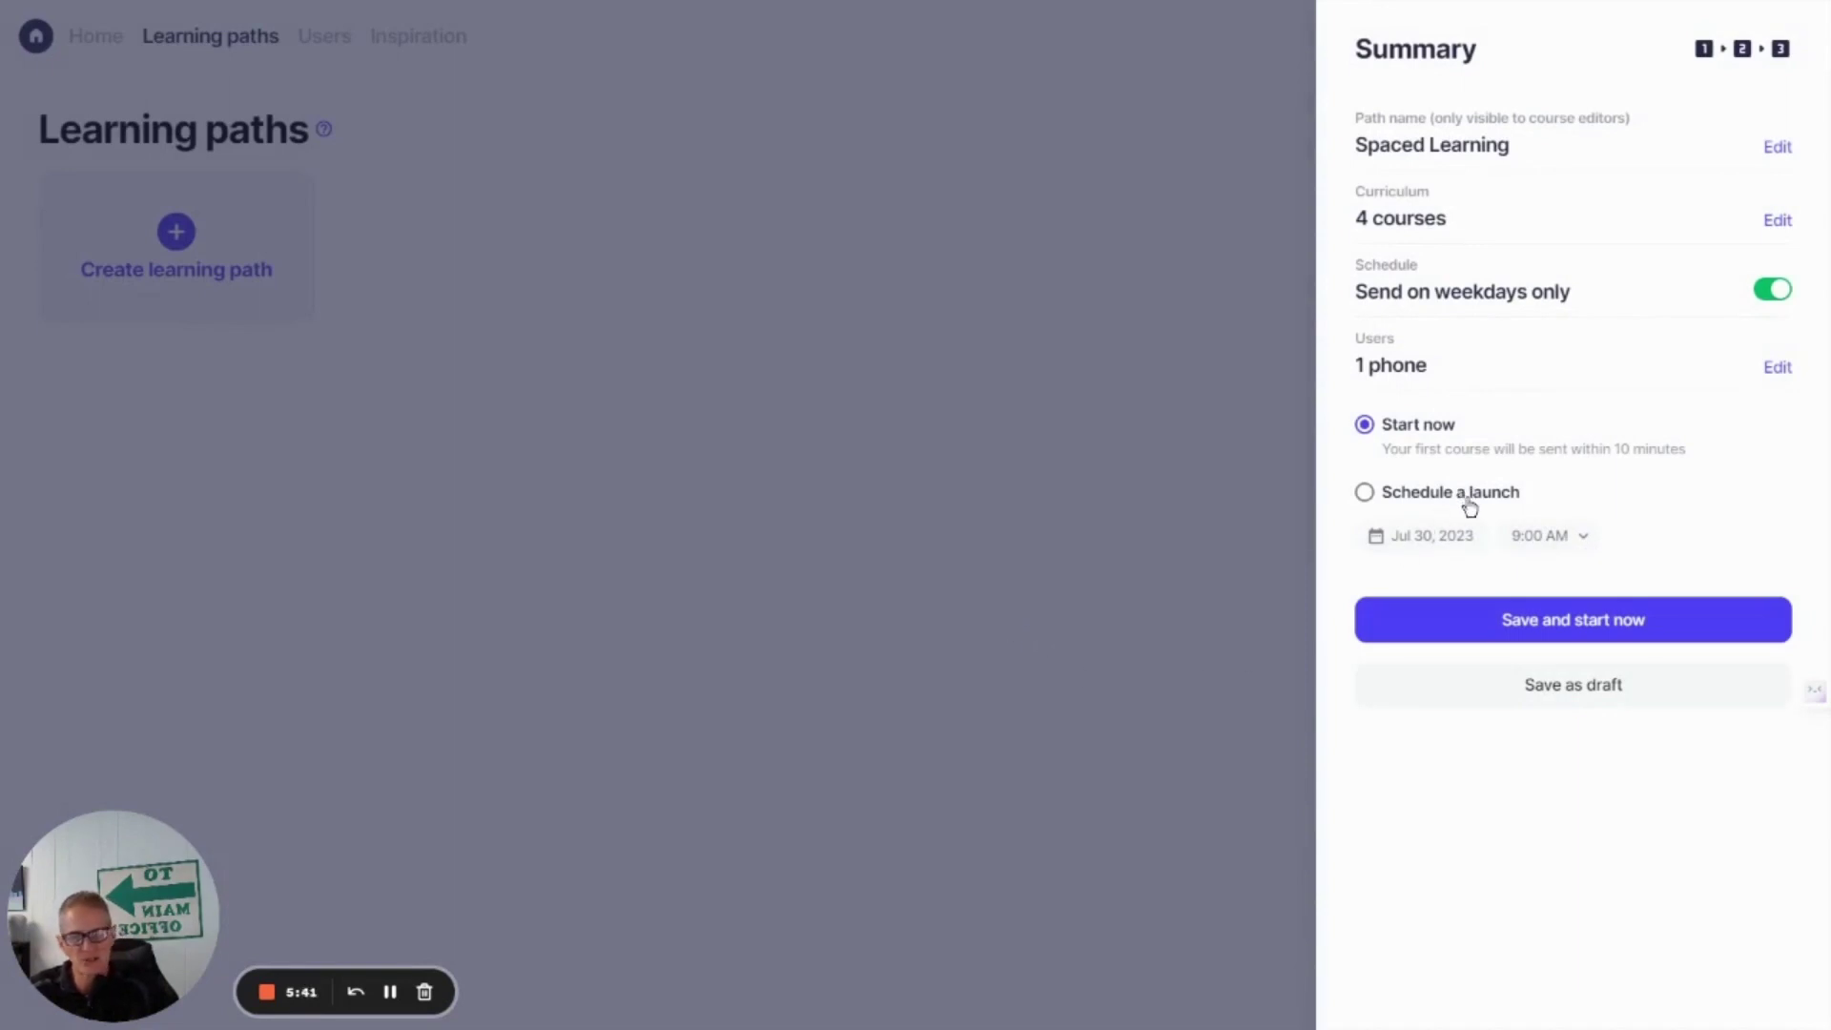
- Save the Spaced Learning path and confirm starting it now
{"action": "left_click", "coordinate": [1460, 633]}
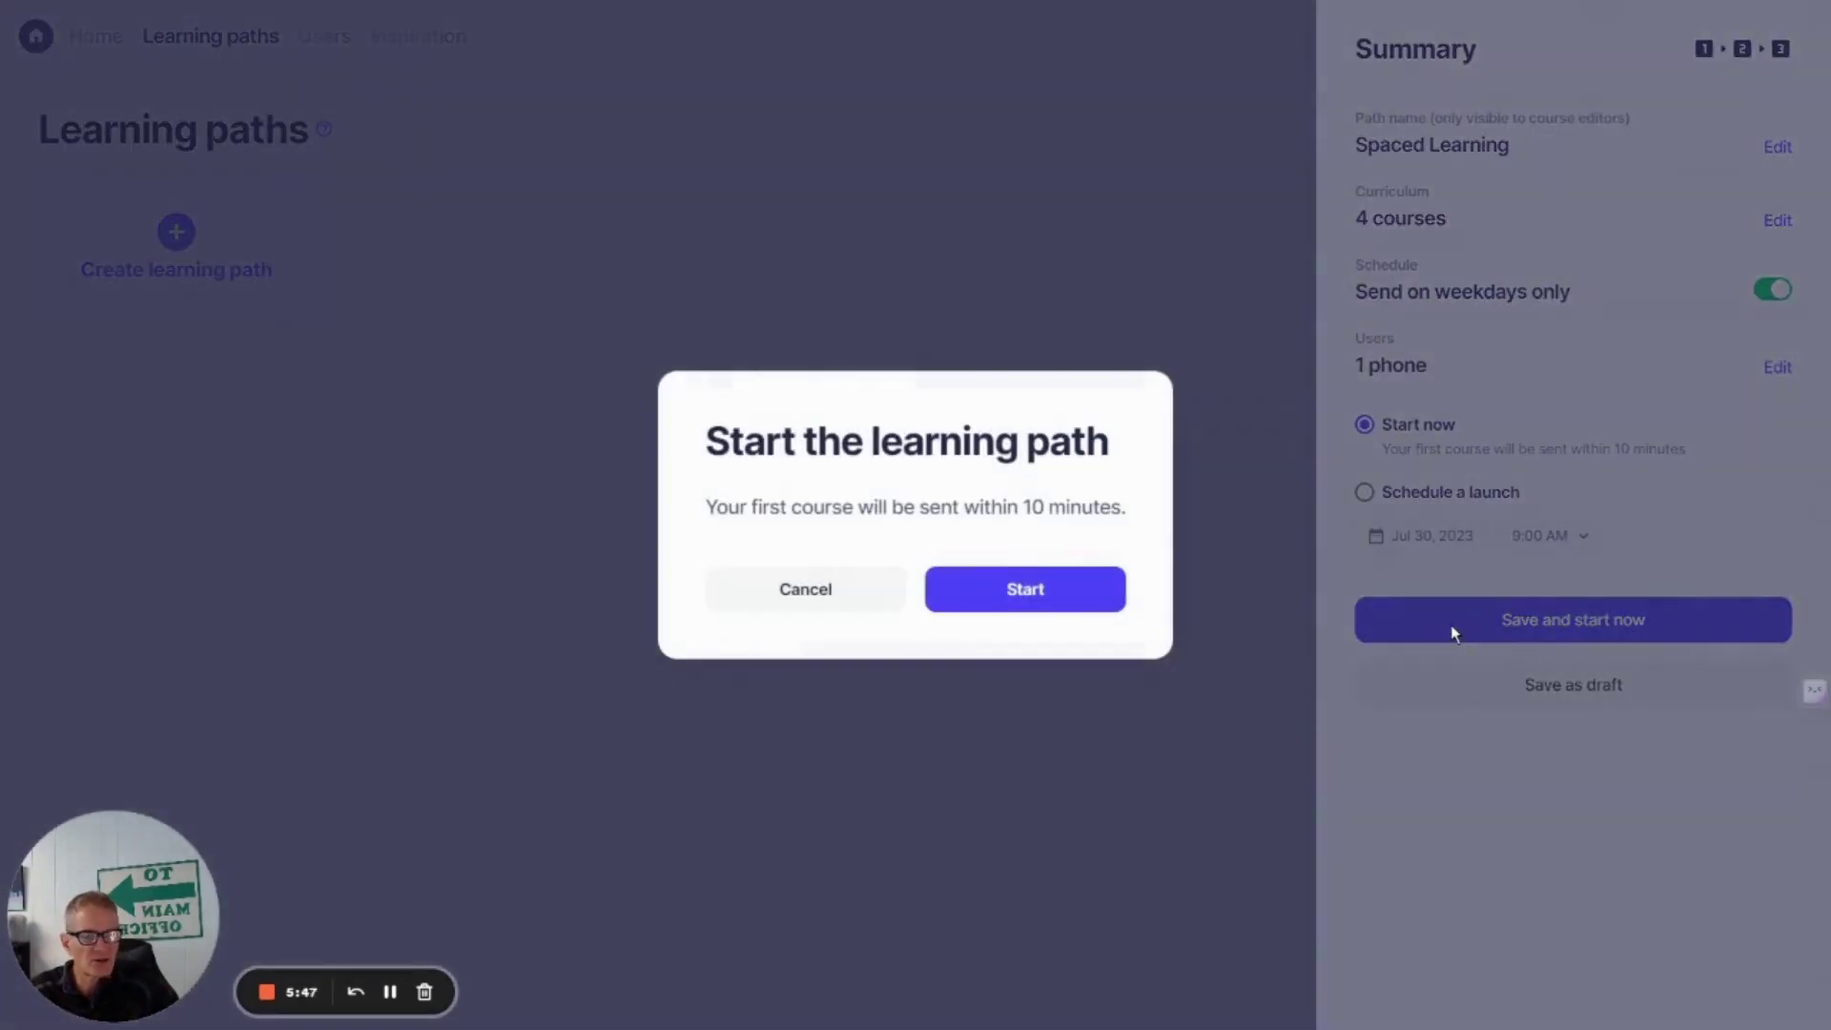
{"action": "left_click", "coordinate": [1084, 597]}
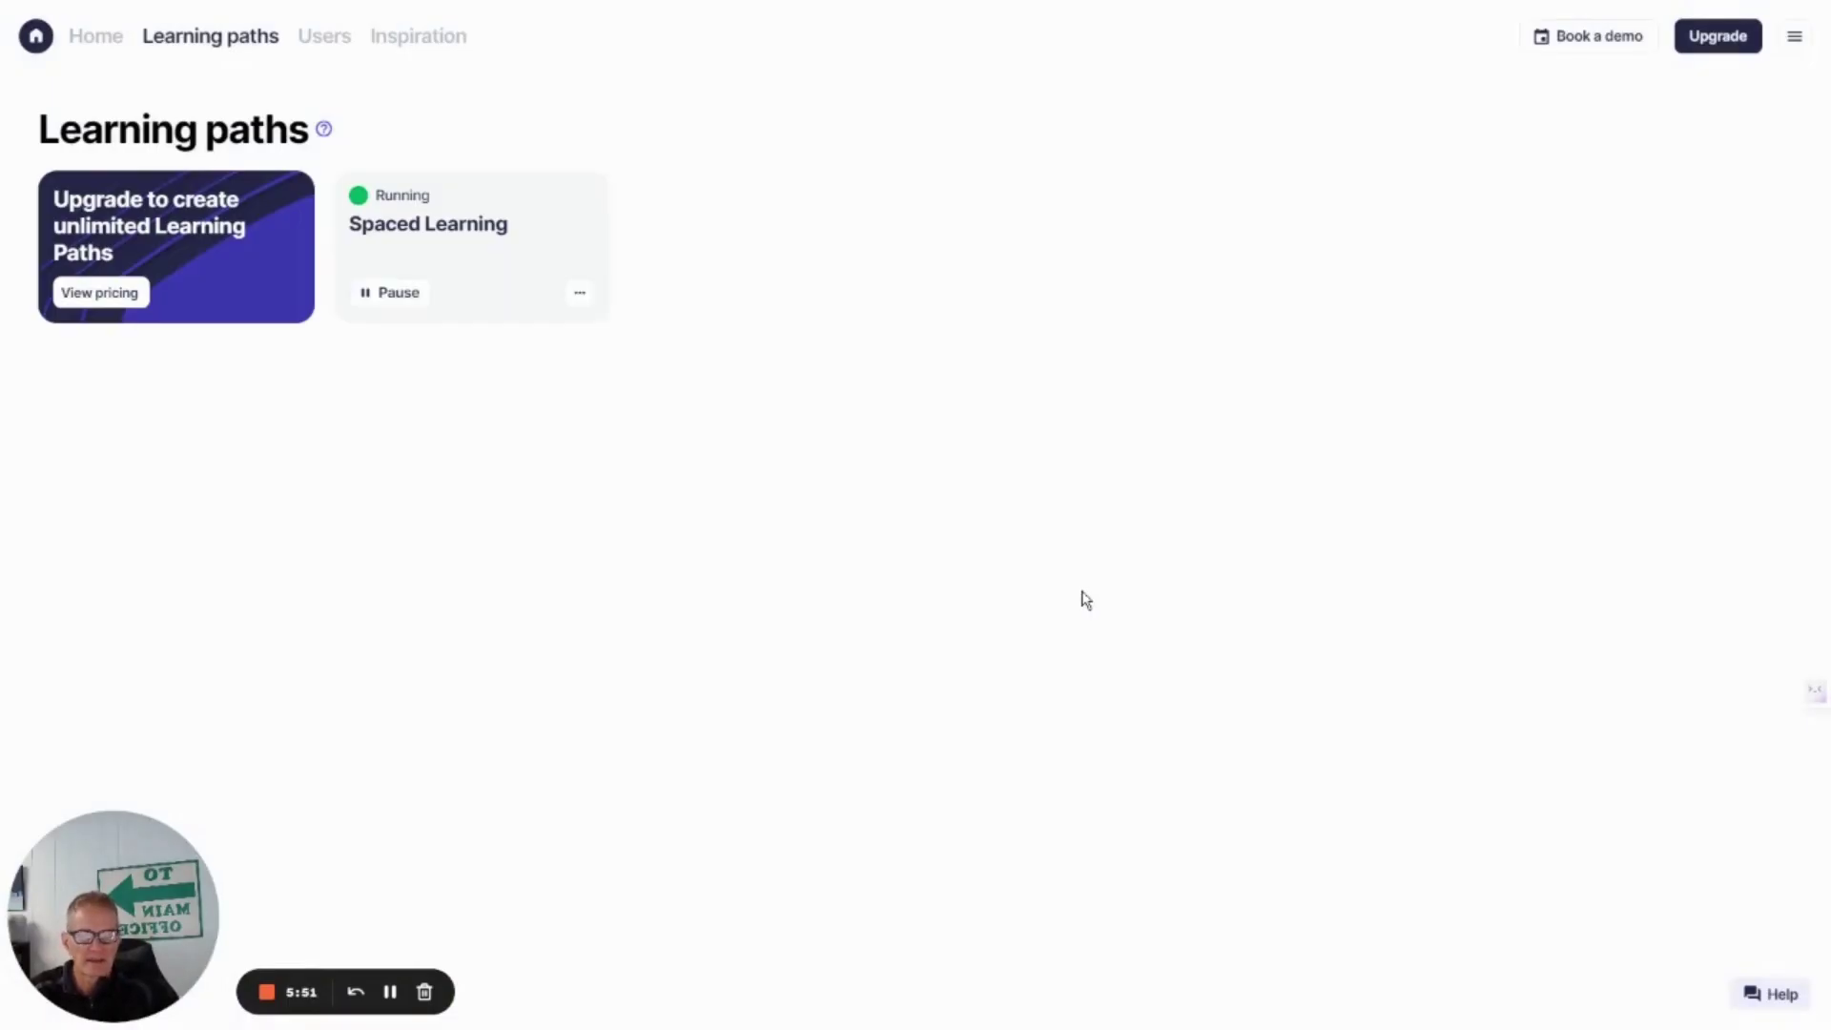